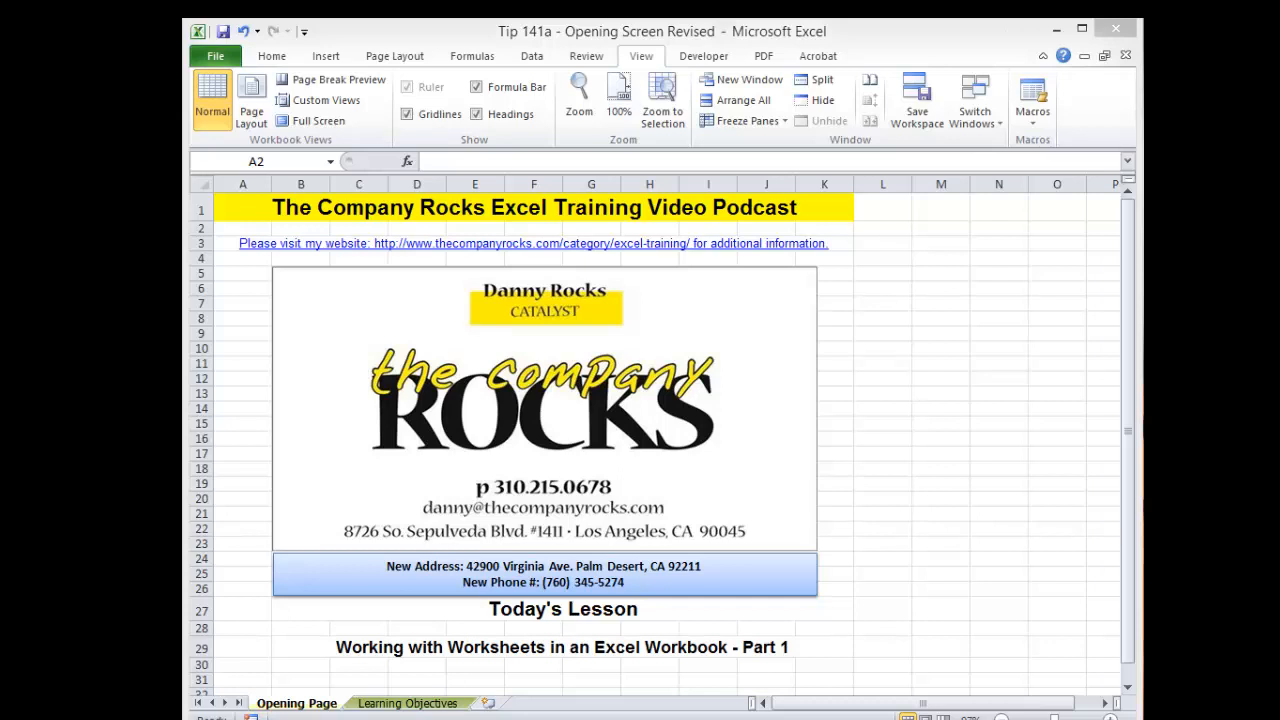
Step: Open the Learning Objectives worksheet of the lesson workbook
{"action": "left_click", "coordinate": [443, 655]}
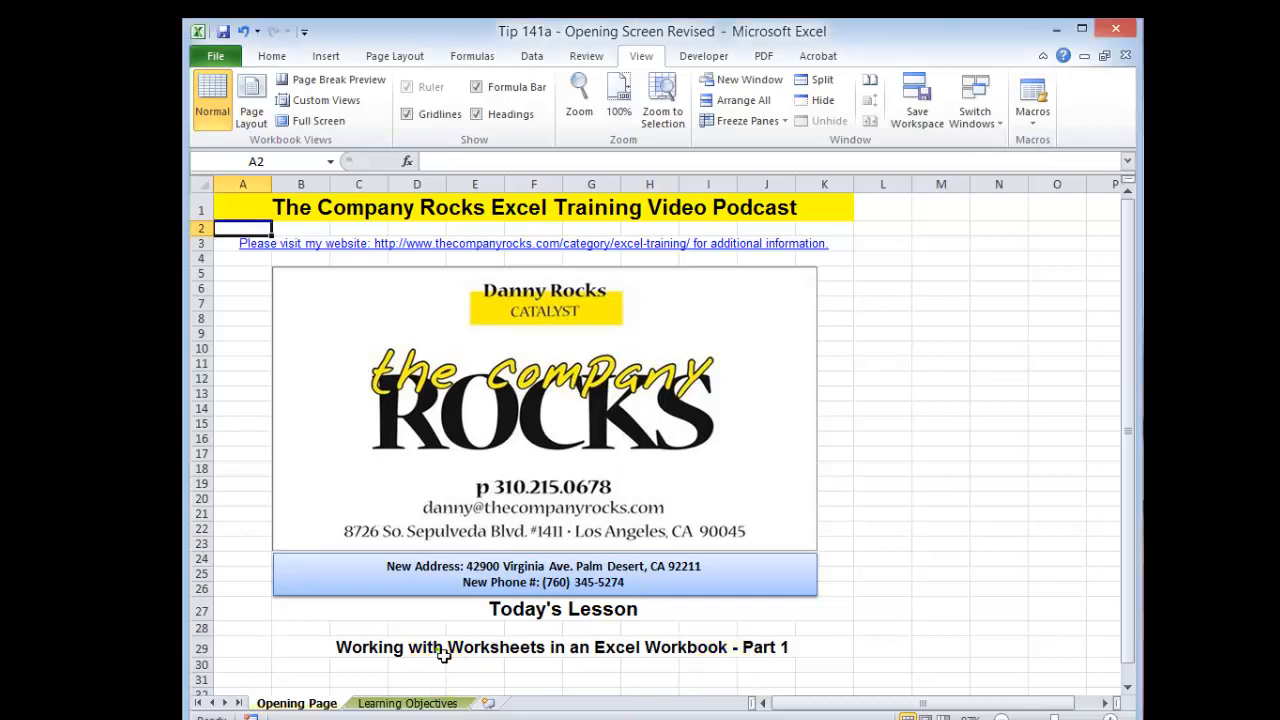
{"action": "left_click", "coordinate": [443, 650]}
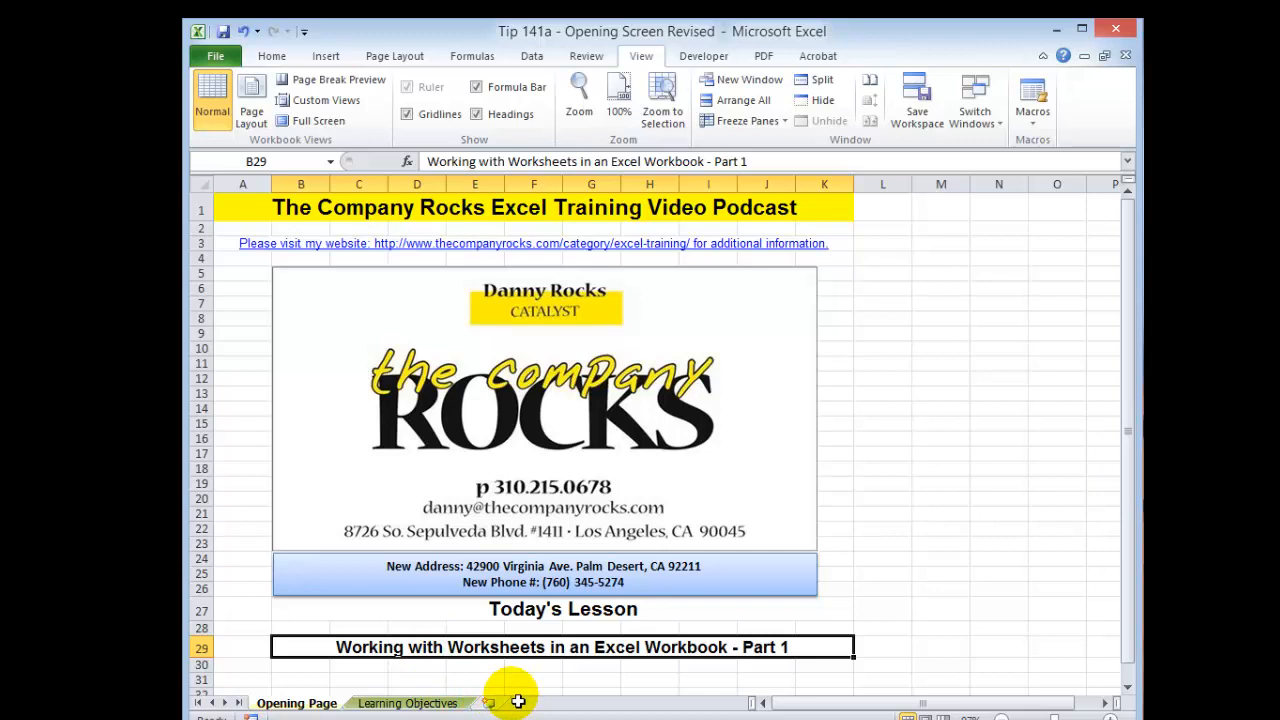
{"action": "left_click", "coordinate": [417, 704]}
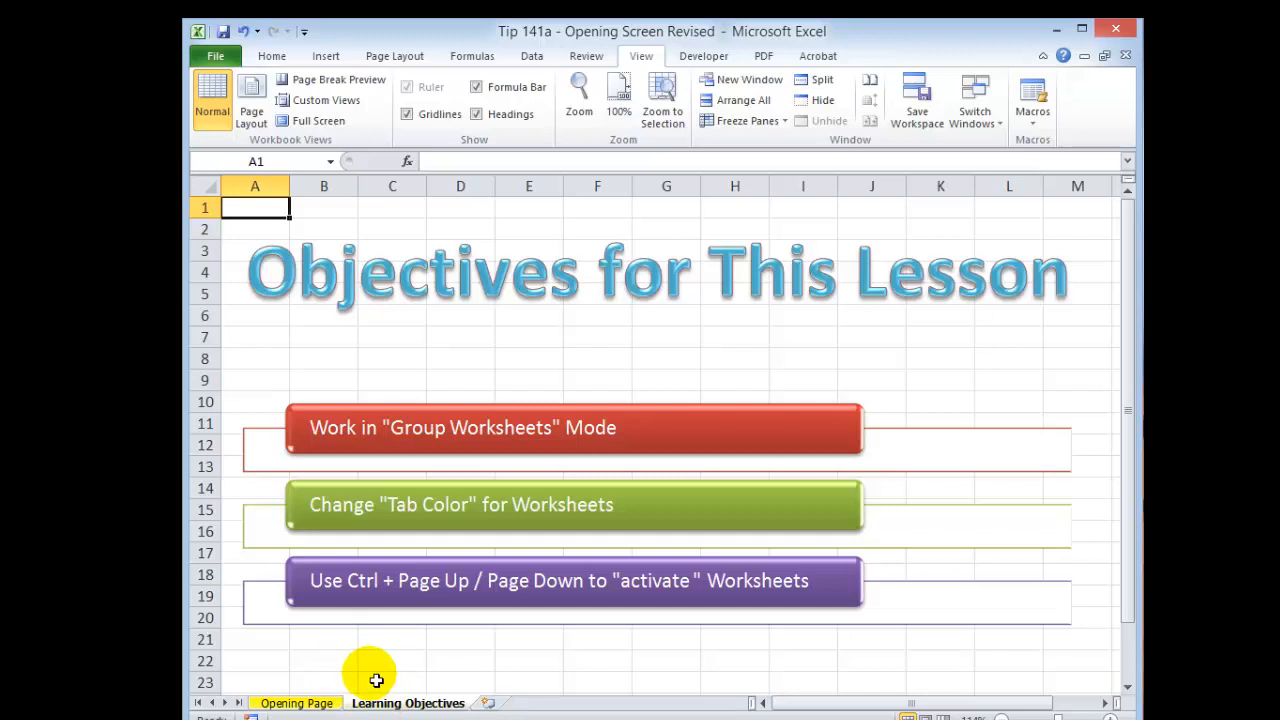
Step: Switch to the Tip 161 assignments workbook and browse its Selecting Cells, GoTo Special and Intro to Formulas worksheets
{"action": "key", "text": "ctrl+Tab"}
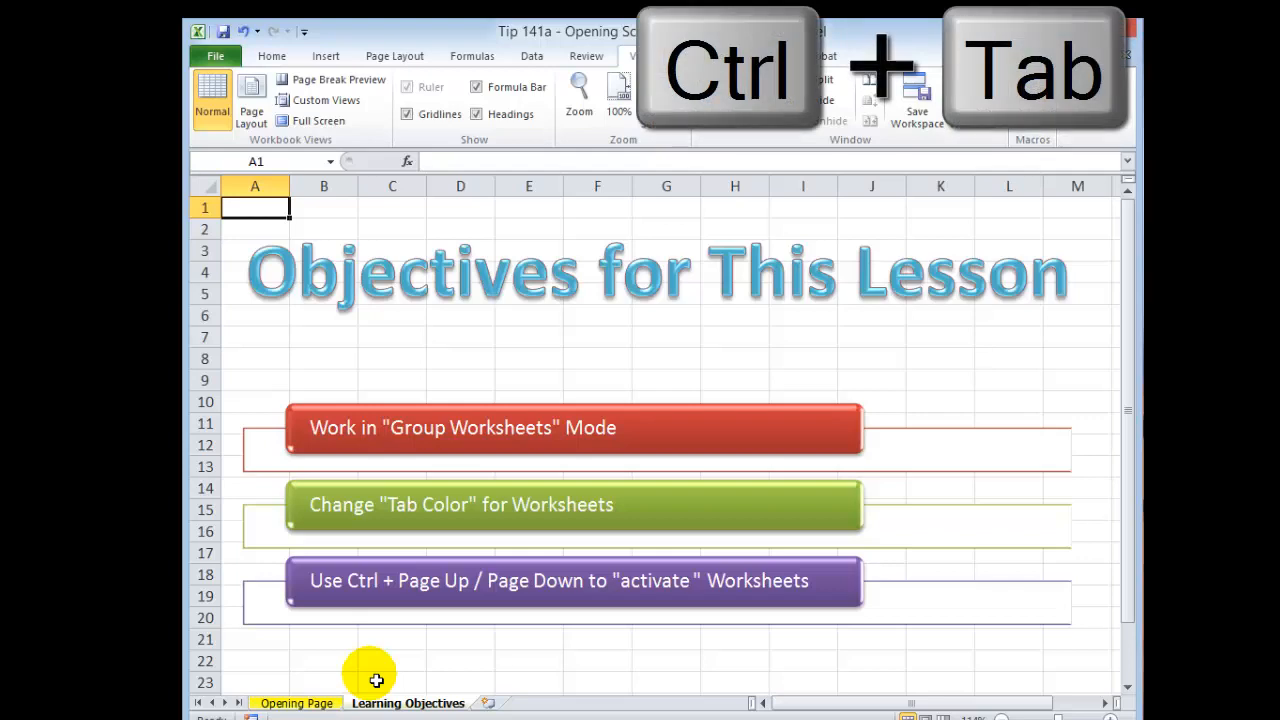
{"action": "key", "text": "ctrl+Tab"}
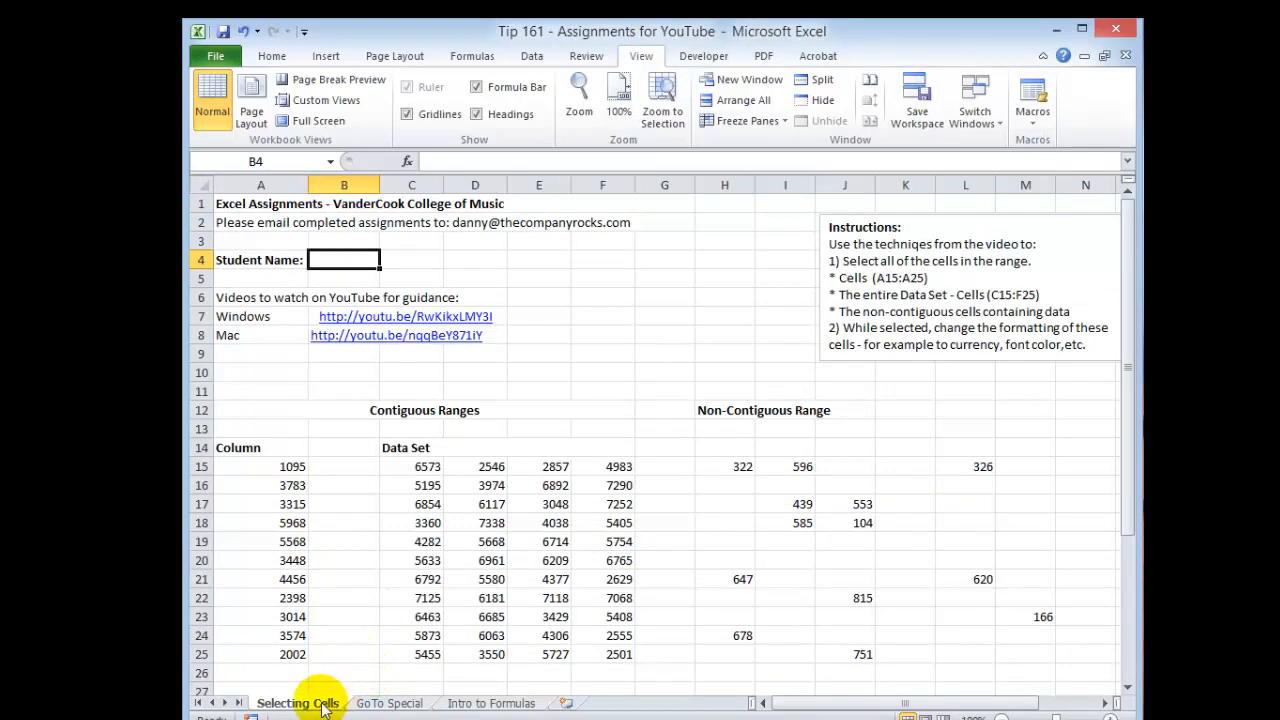
{"action": "left_click", "coordinate": [389, 703]}
{"action": "left_click", "coordinate": [478, 704]}
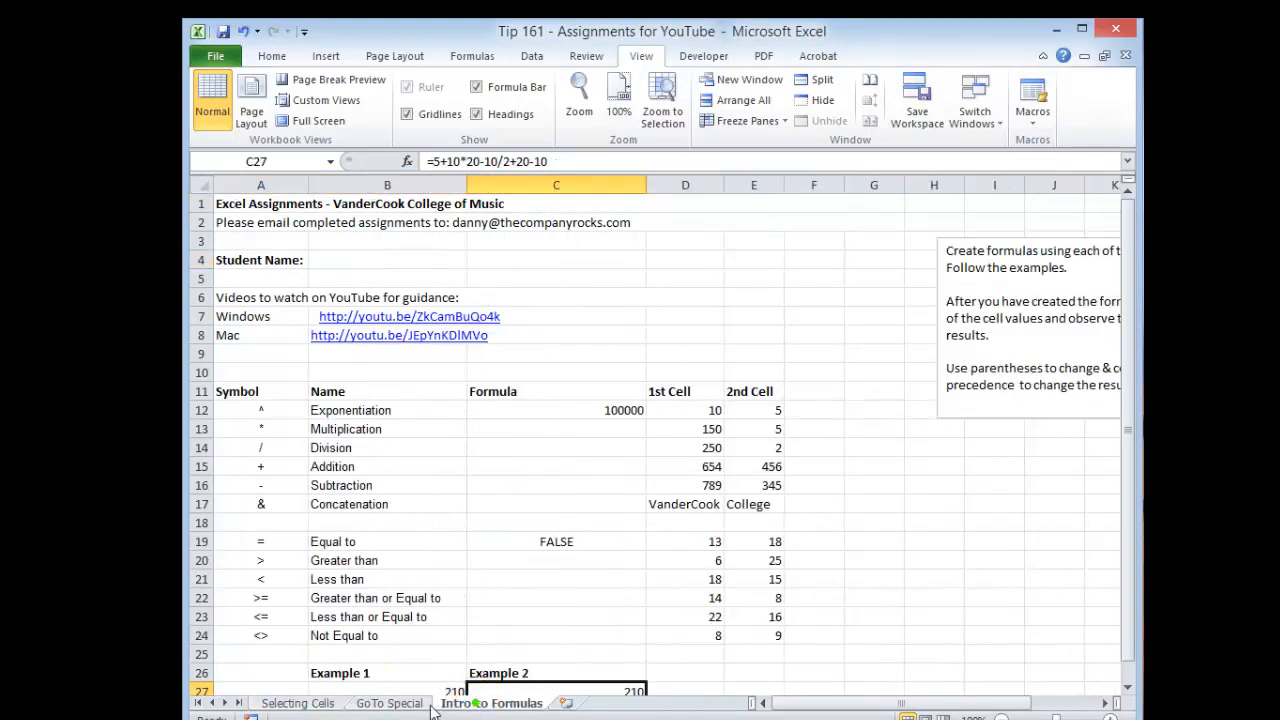
{"action": "left_click", "coordinate": [408, 703]}
{"action": "left_click", "coordinate": [285, 705]}
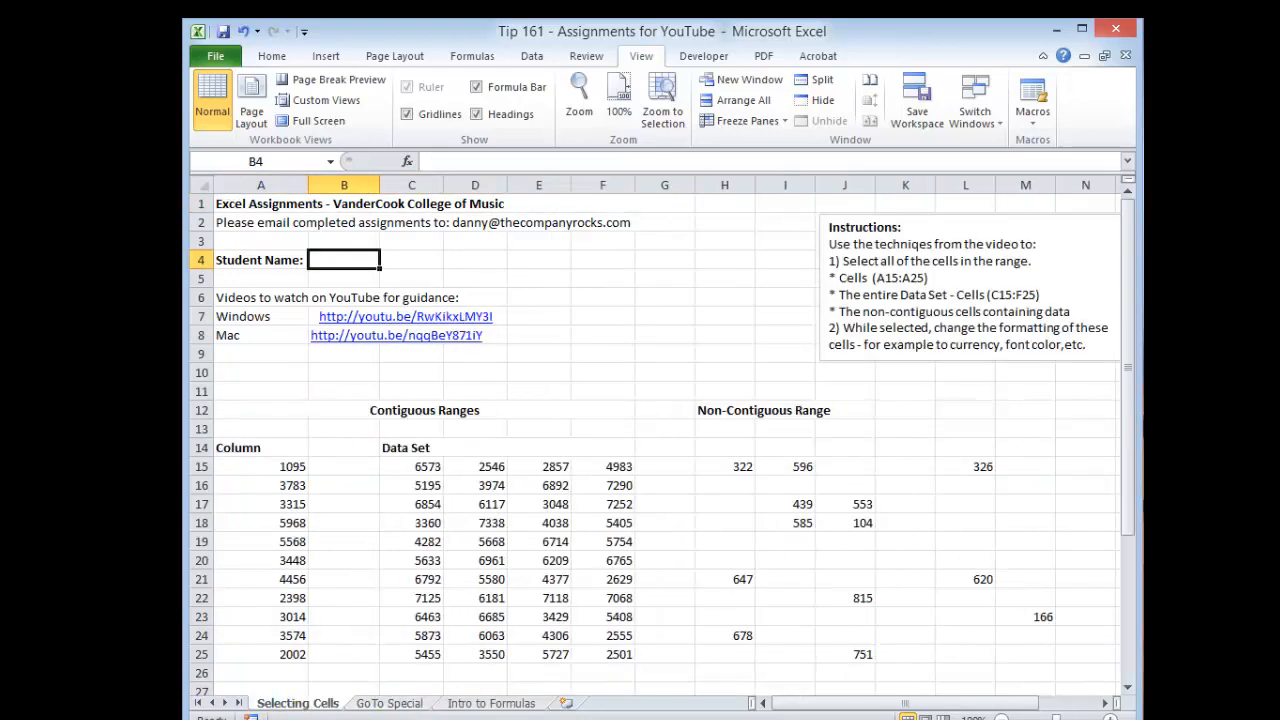
{"action": "left_click", "coordinate": [332, 262]}
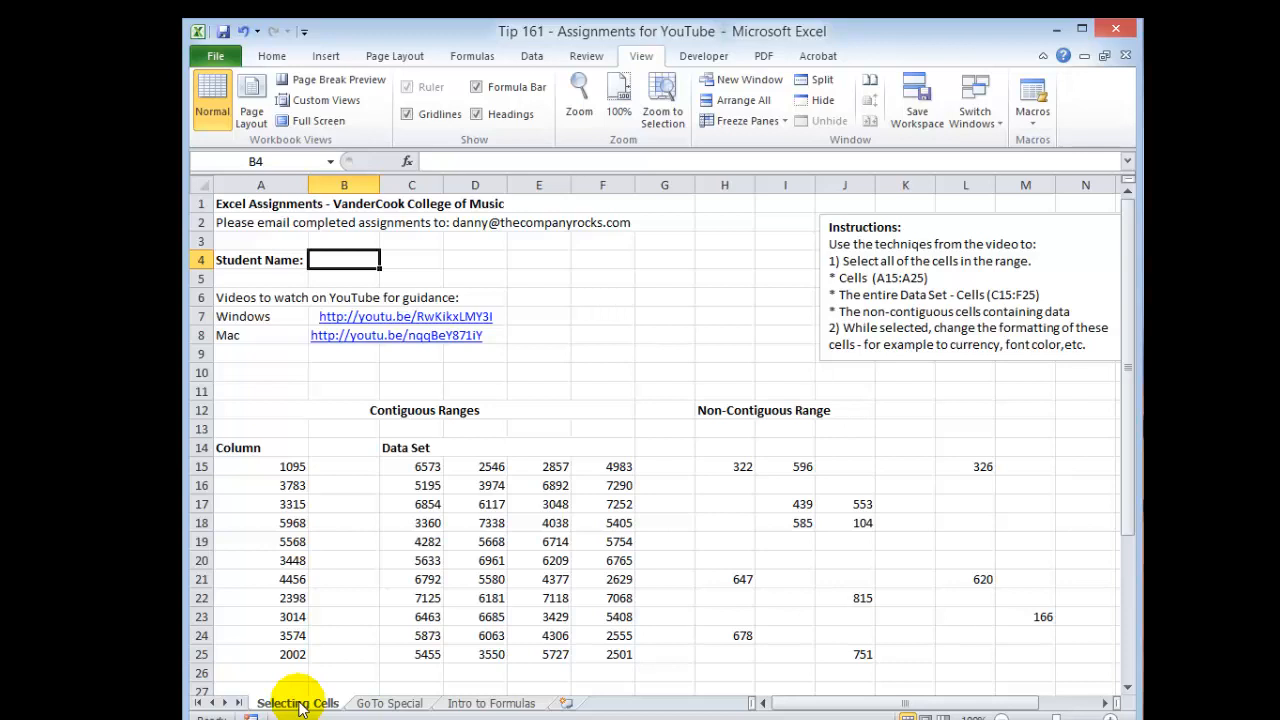
Step: Group the worksheets from Selecting Cells to Intro to Formulas, then ungroup them by selecting a single sheet
{"action": "key", "text": "shift"}
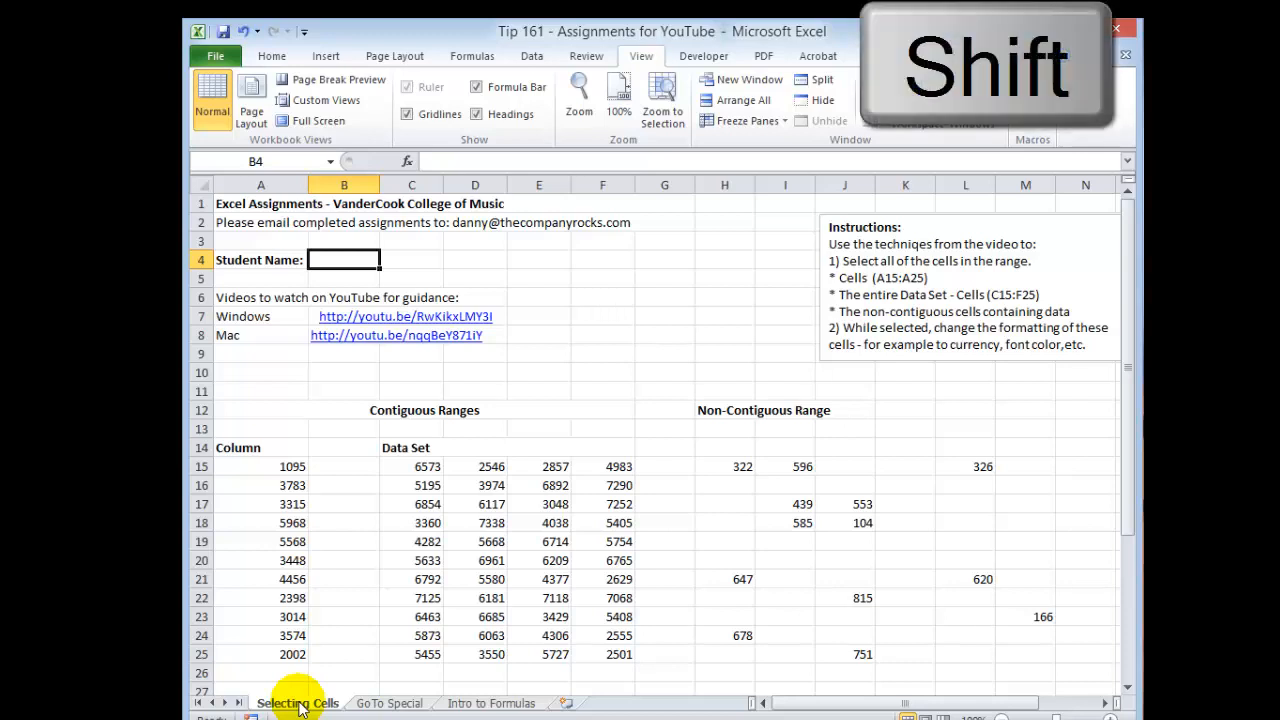
{"action": "left_click", "coordinate": [507, 705], "text": "shift"}
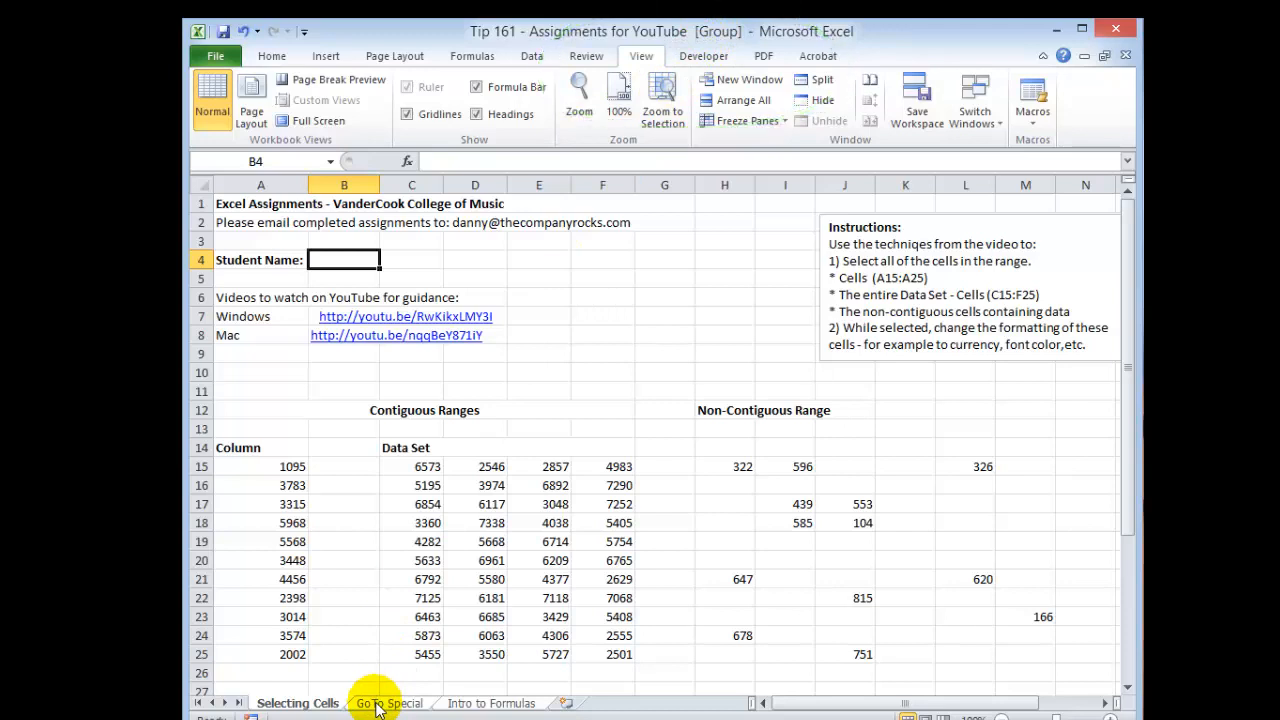
{"action": "left_click", "coordinate": [480, 704]}
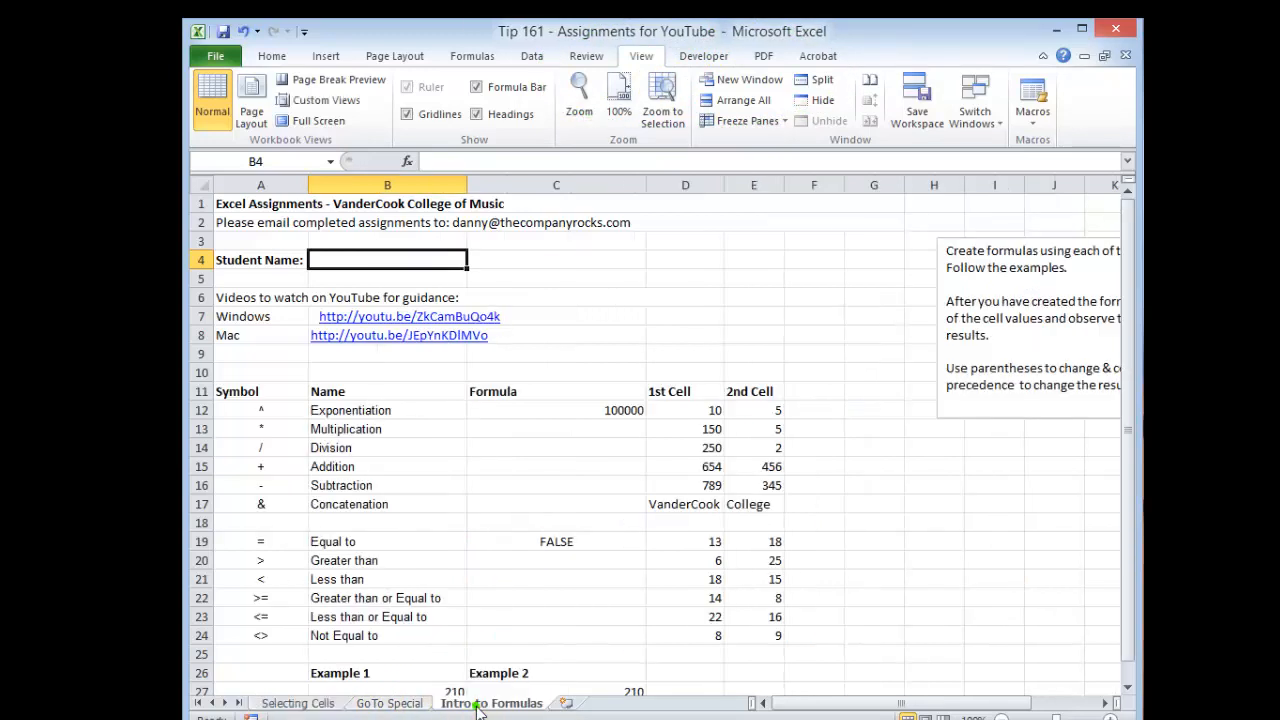
{"action": "left_click", "coordinate": [312, 705]}
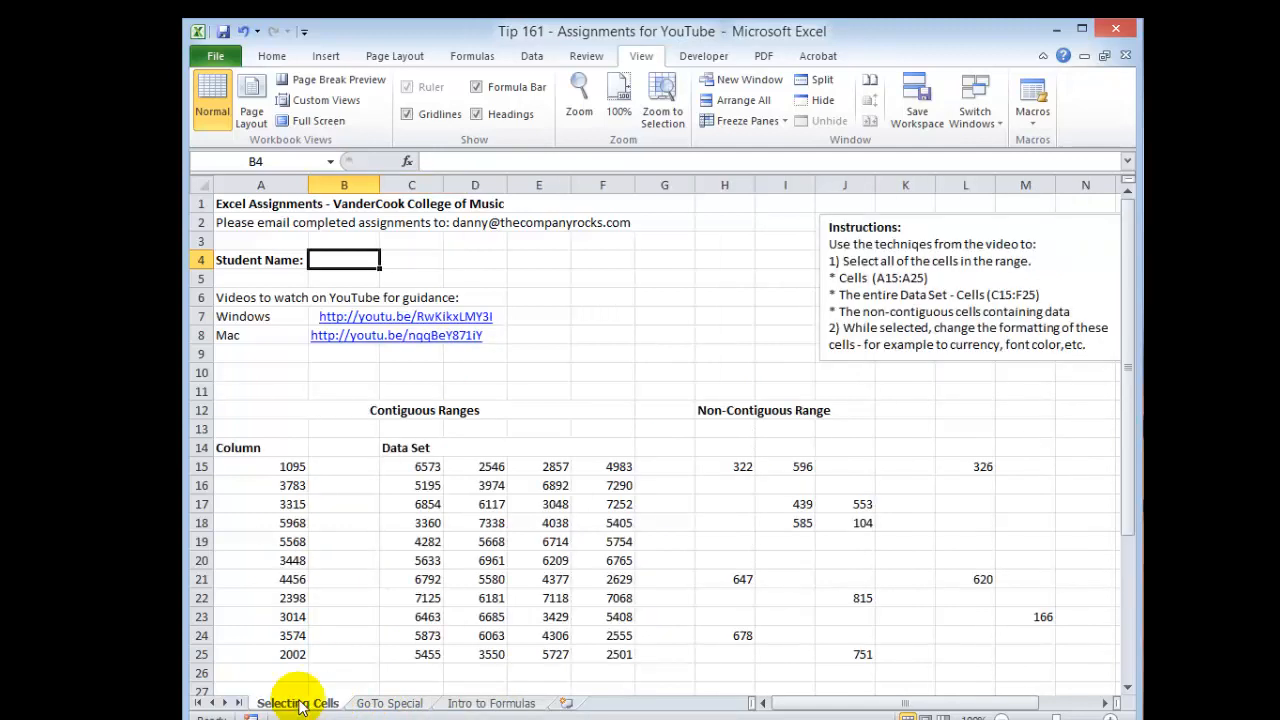
Step: Group all worksheets and enter the student's full name in cell B4
{"action": "right_click", "coordinate": [301, 706]}
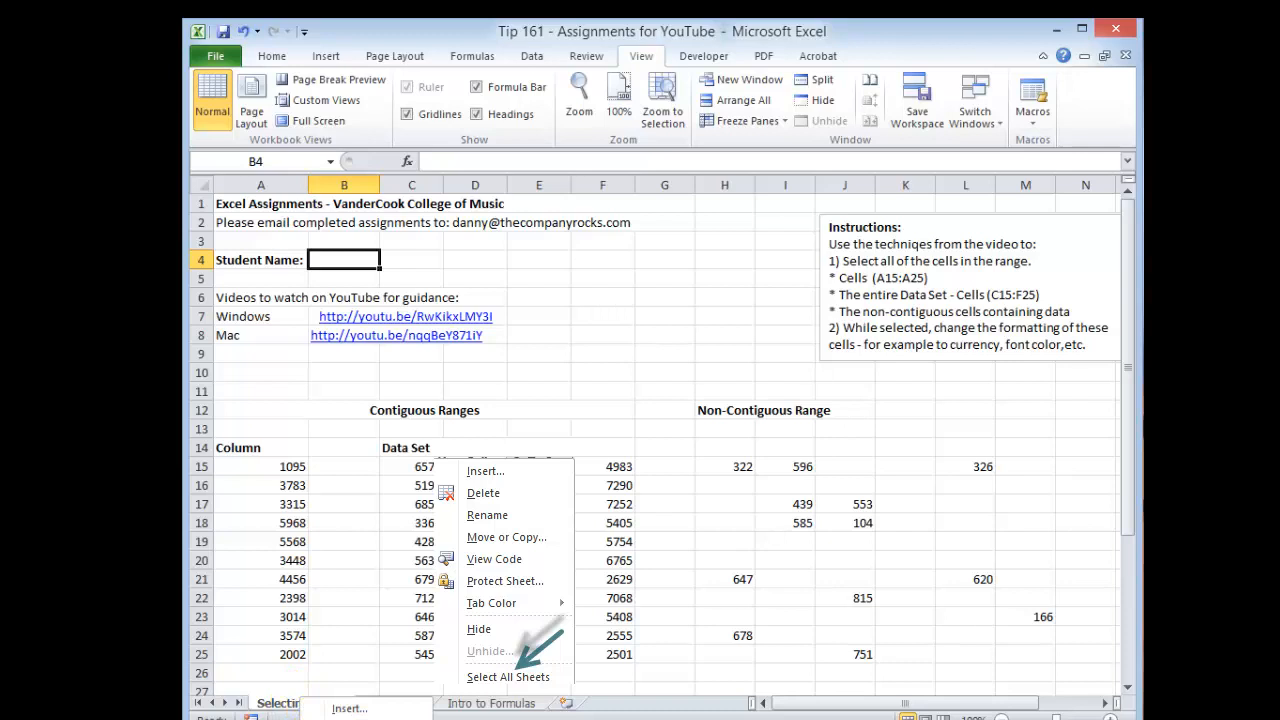
{"action": "left_click", "coordinate": [508, 677]}
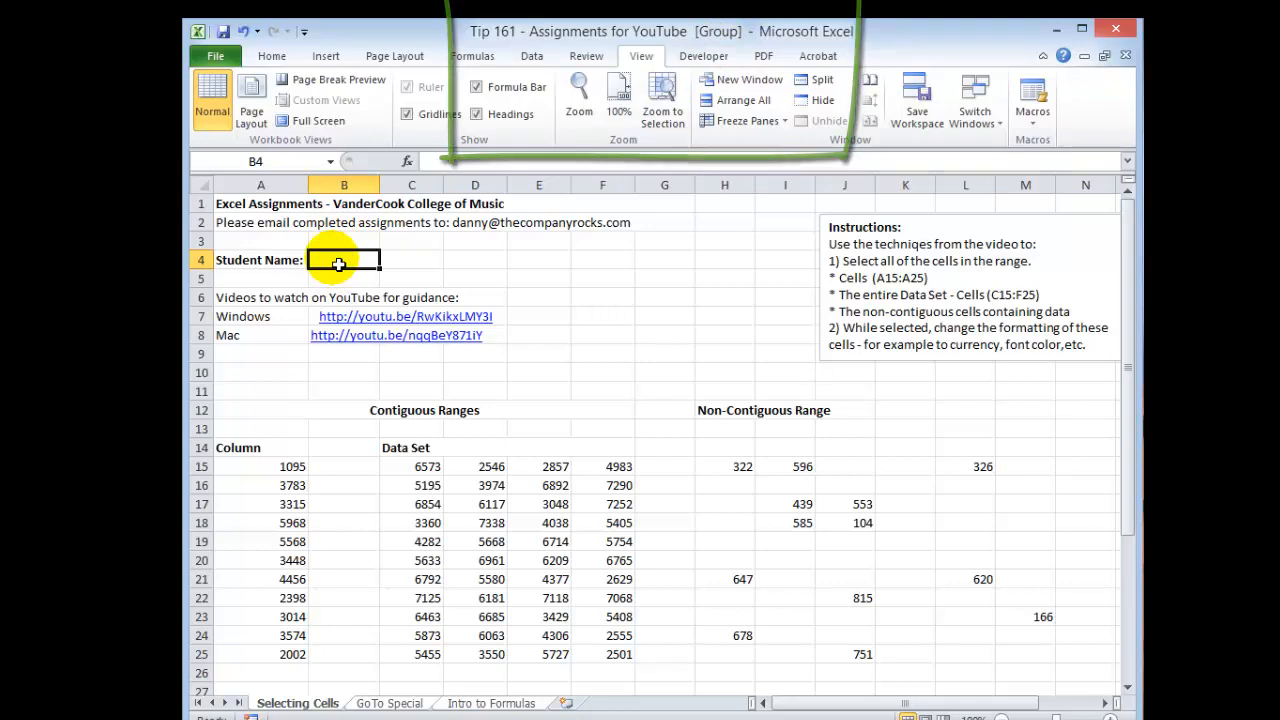
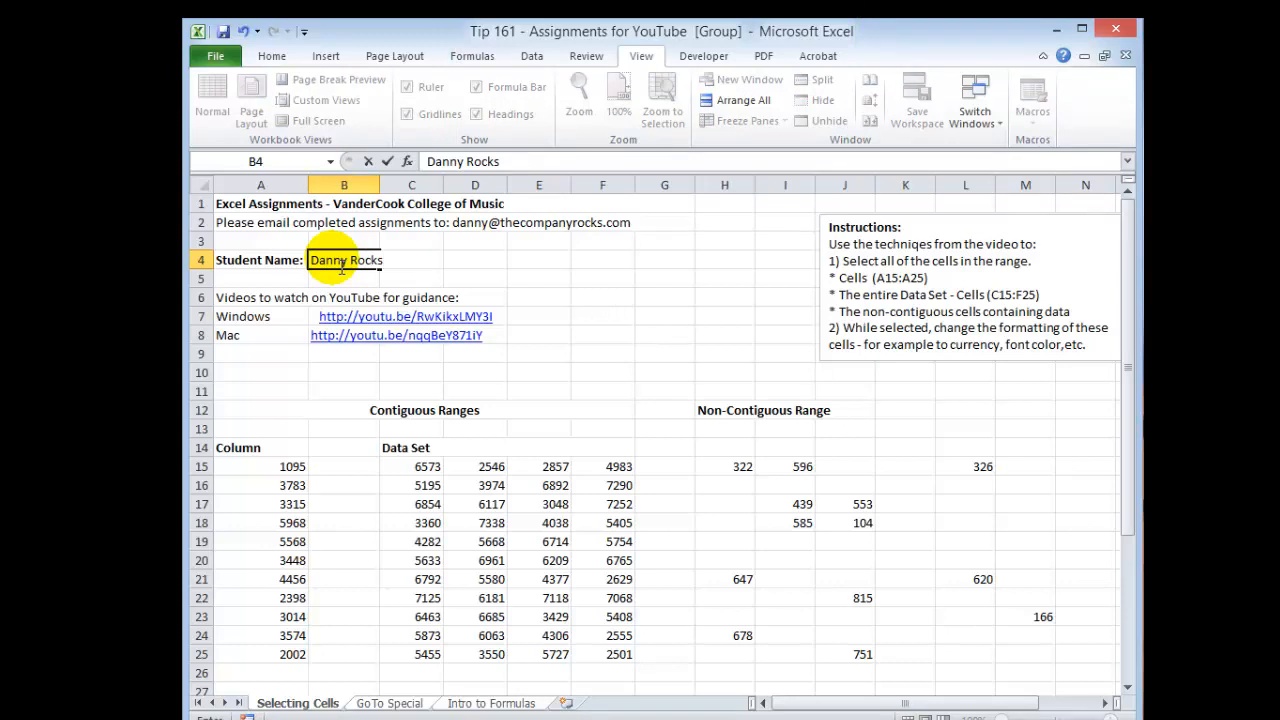
Step: Enter the label Email: in cell A5 of the grouped sheets
{"action": "left_click", "coordinate": [257, 283]}
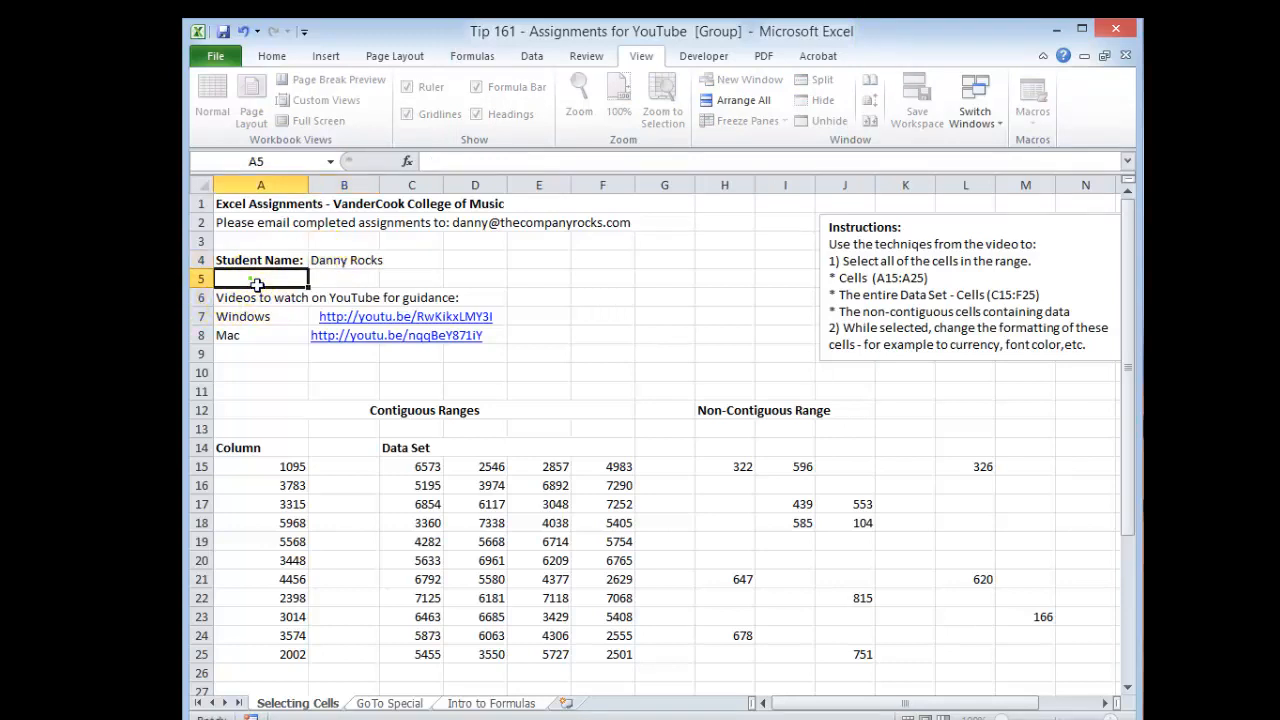
{"action": "left_click", "coordinate": [257, 283]}
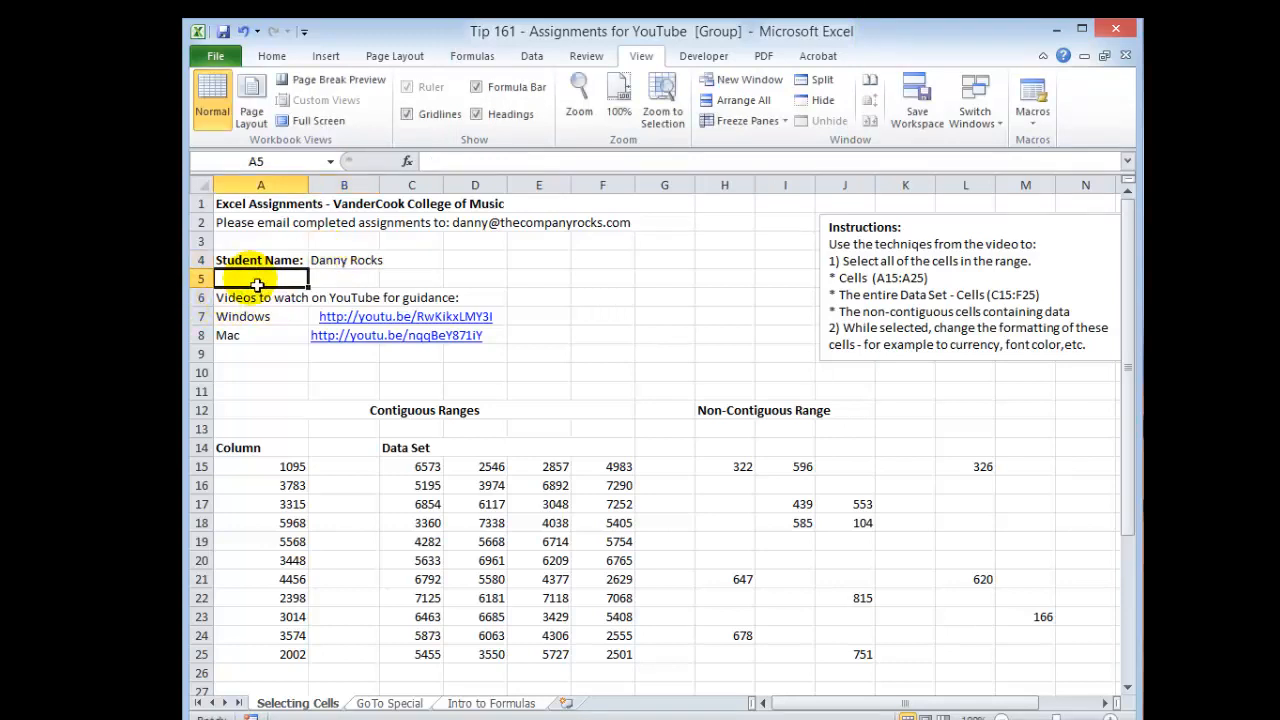
{"action": "type", "text": "Emai"}
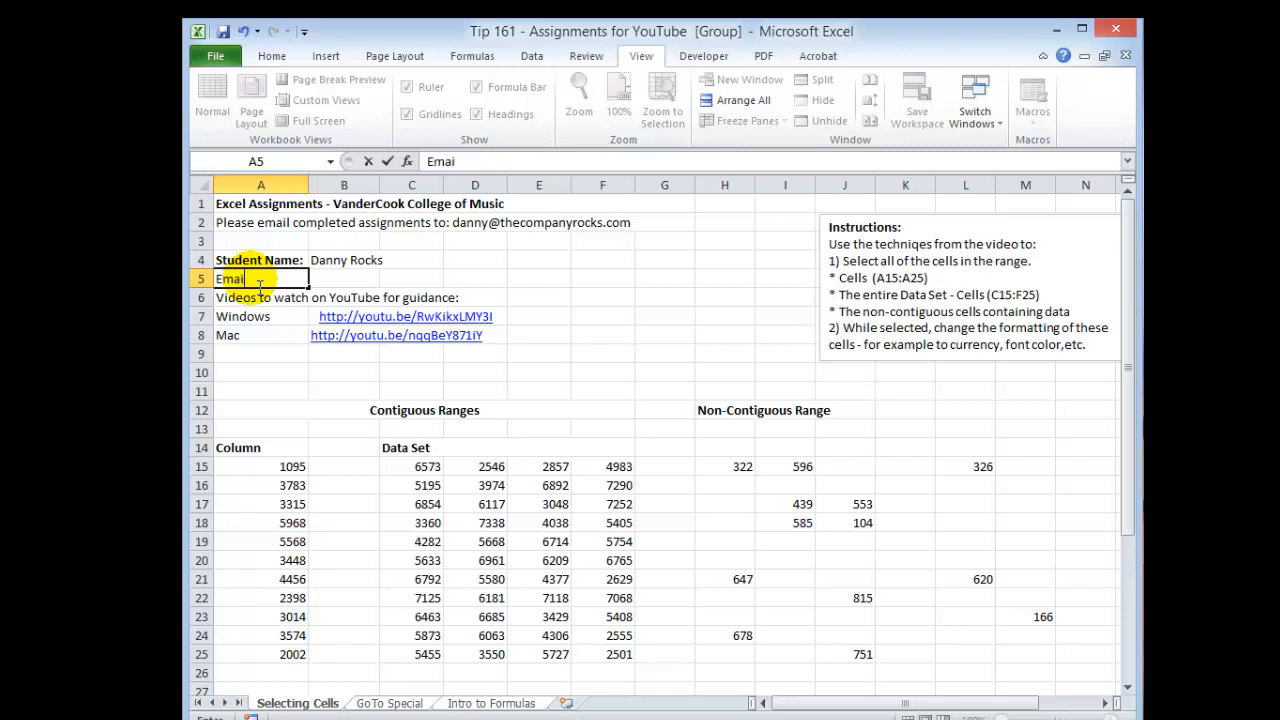
{"action": "type", "text": "l:"}
{"action": "key", "text": "ctrl+Return"}
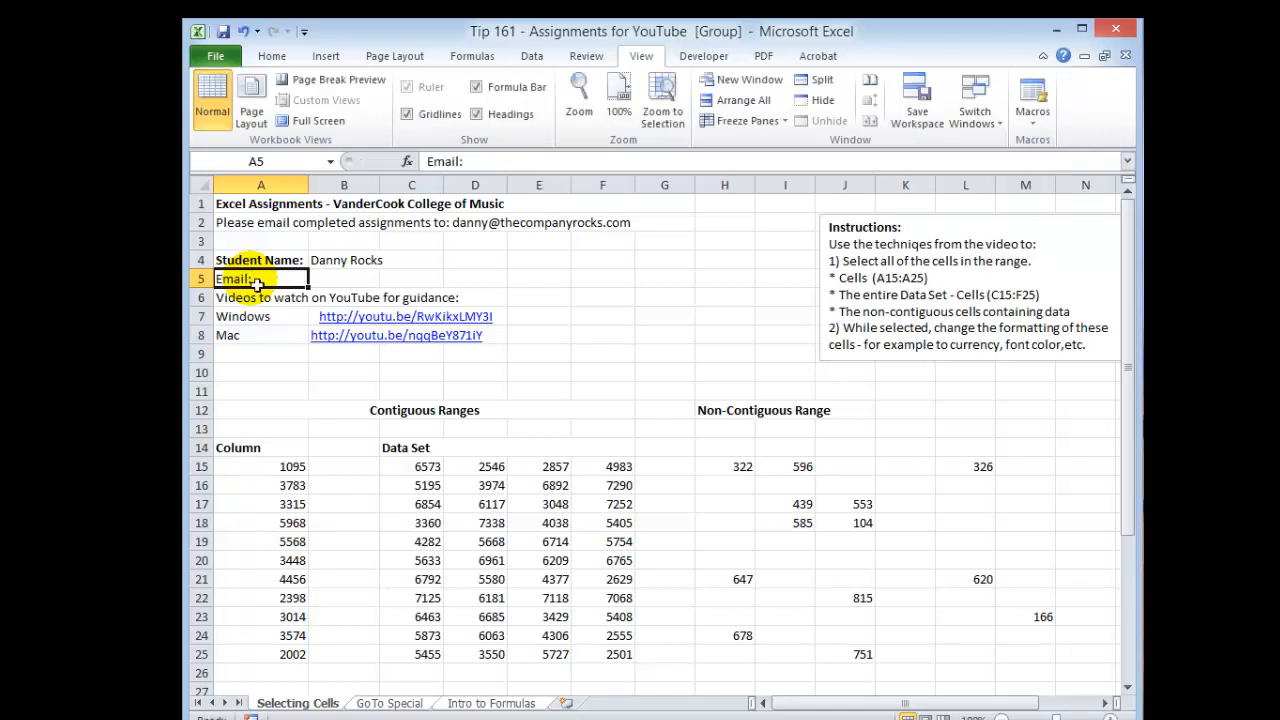
Step: Copy the formatting of the Student Name label in A4 onto the Email label in A5 with Format Painter
{"action": "left_click", "coordinate": [257, 262]}
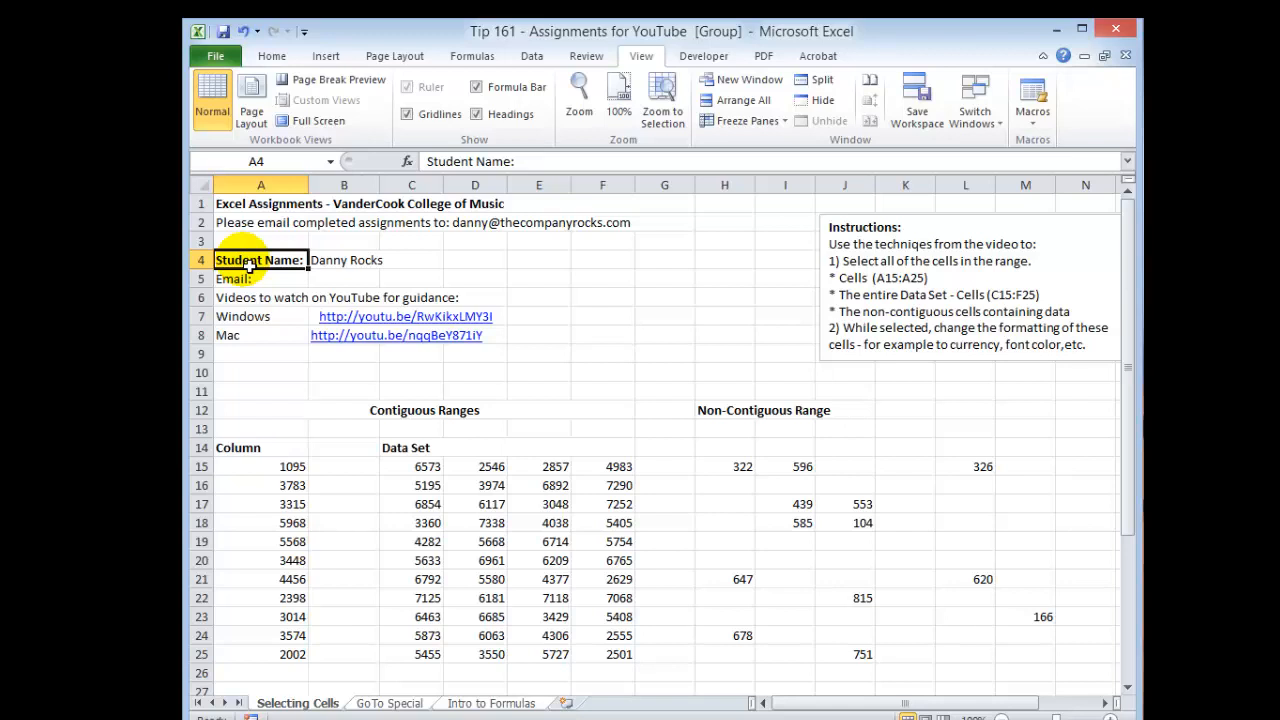
{"action": "right_click", "coordinate": [249, 265]}
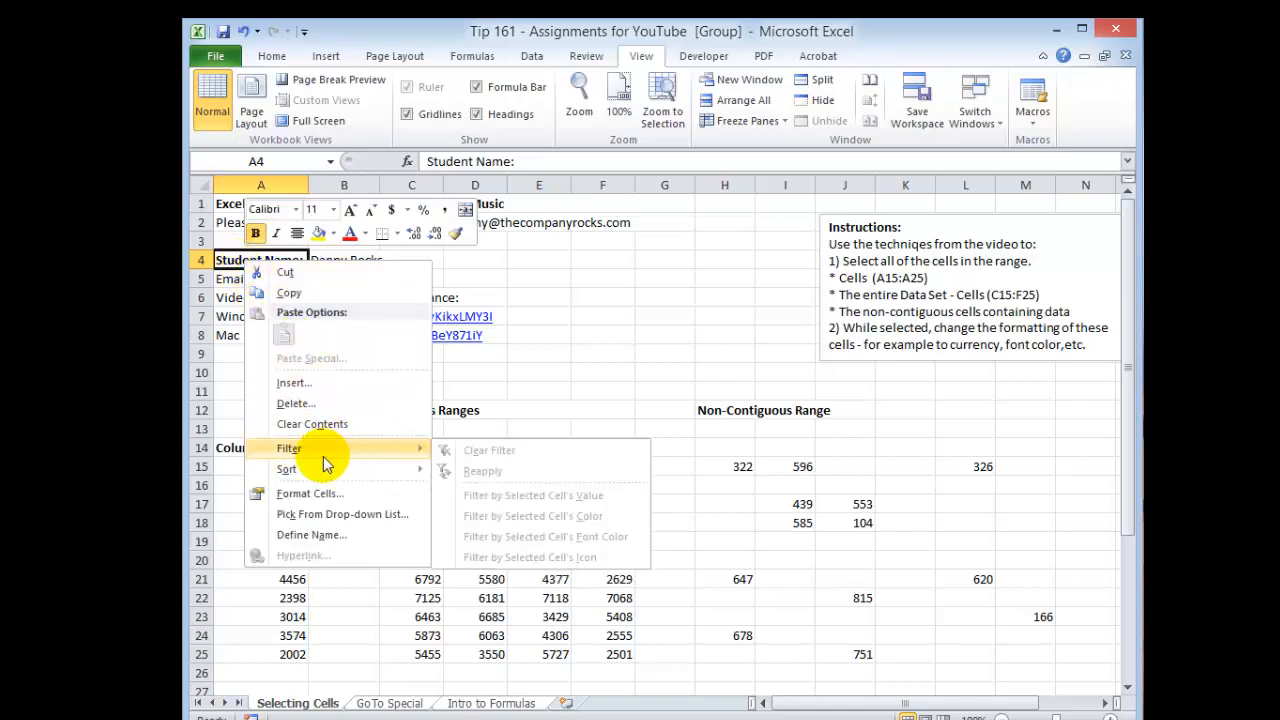
{"action": "left_click", "coordinate": [456, 235]}
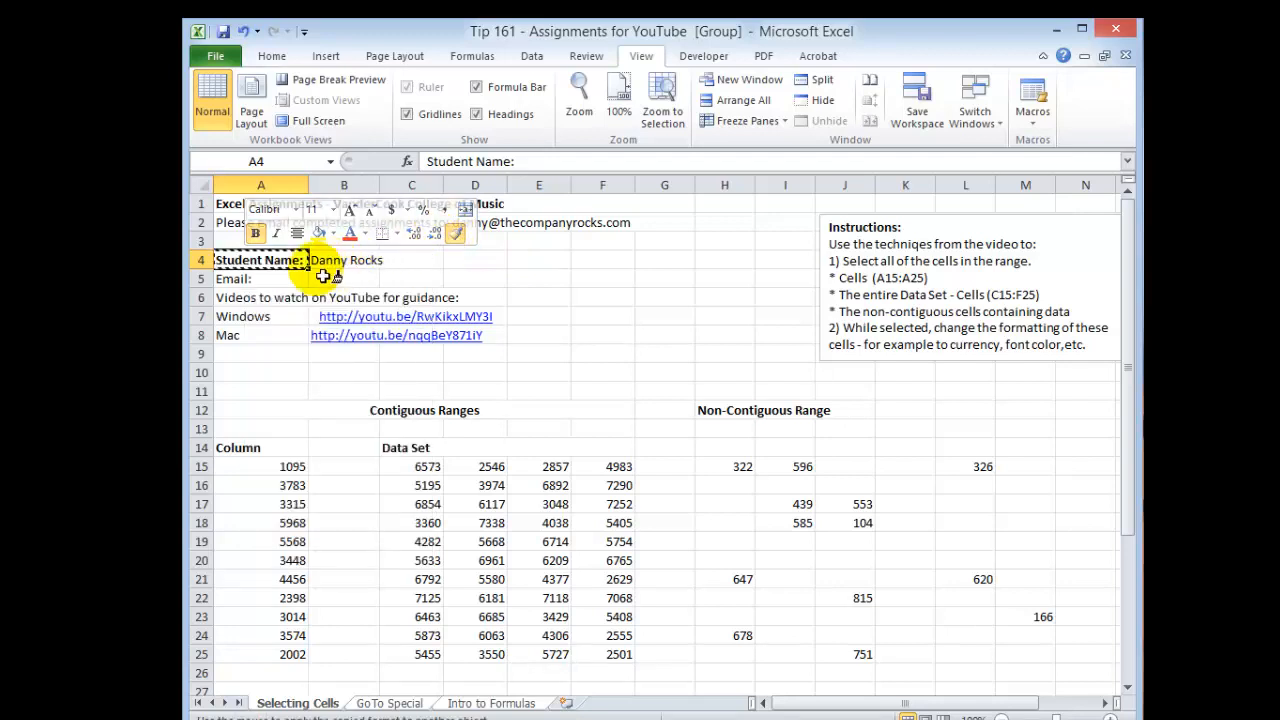
{"action": "left_click", "coordinate": [243, 285]}
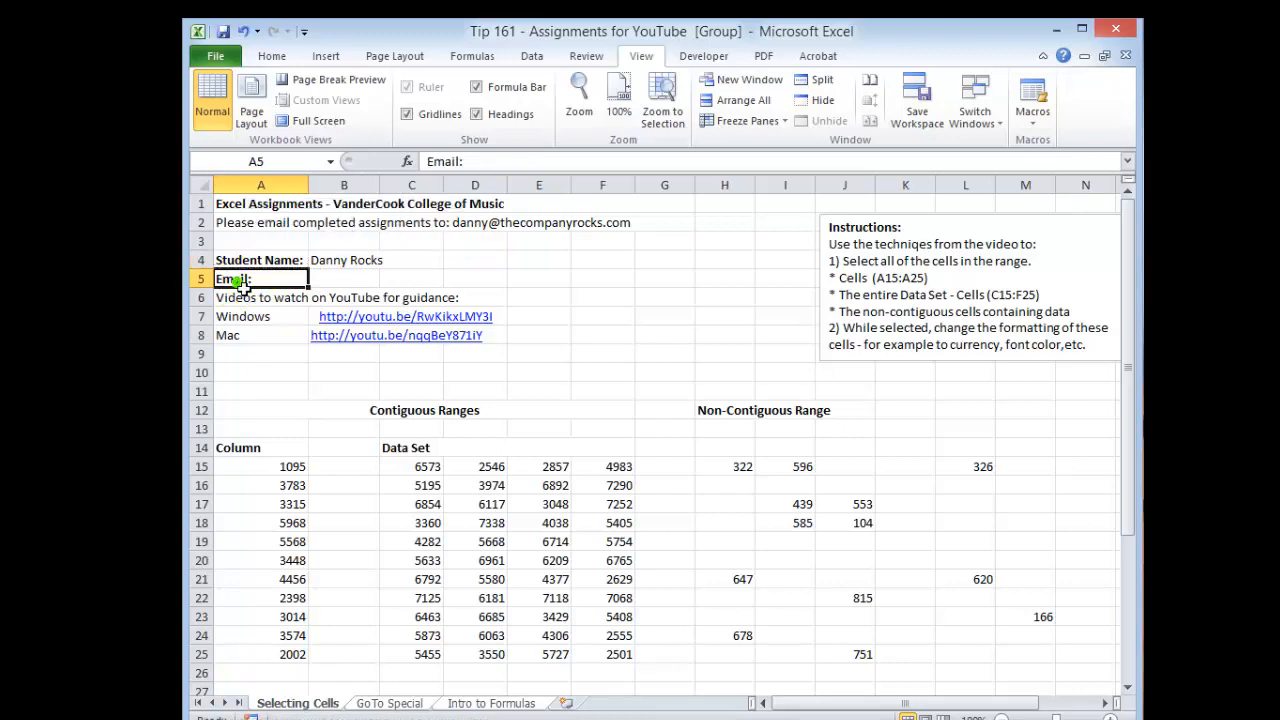
Step: Enter the student's e-mail address in cell B5
{"action": "left_click", "coordinate": [365, 283]}
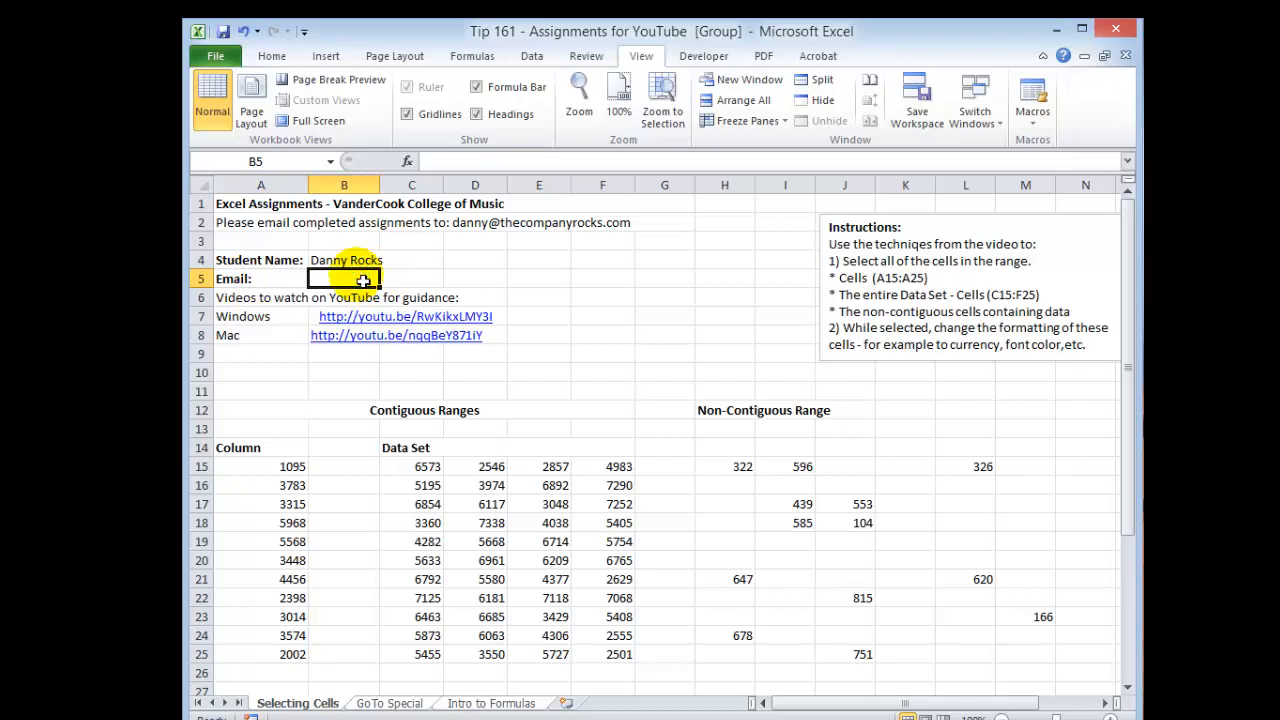
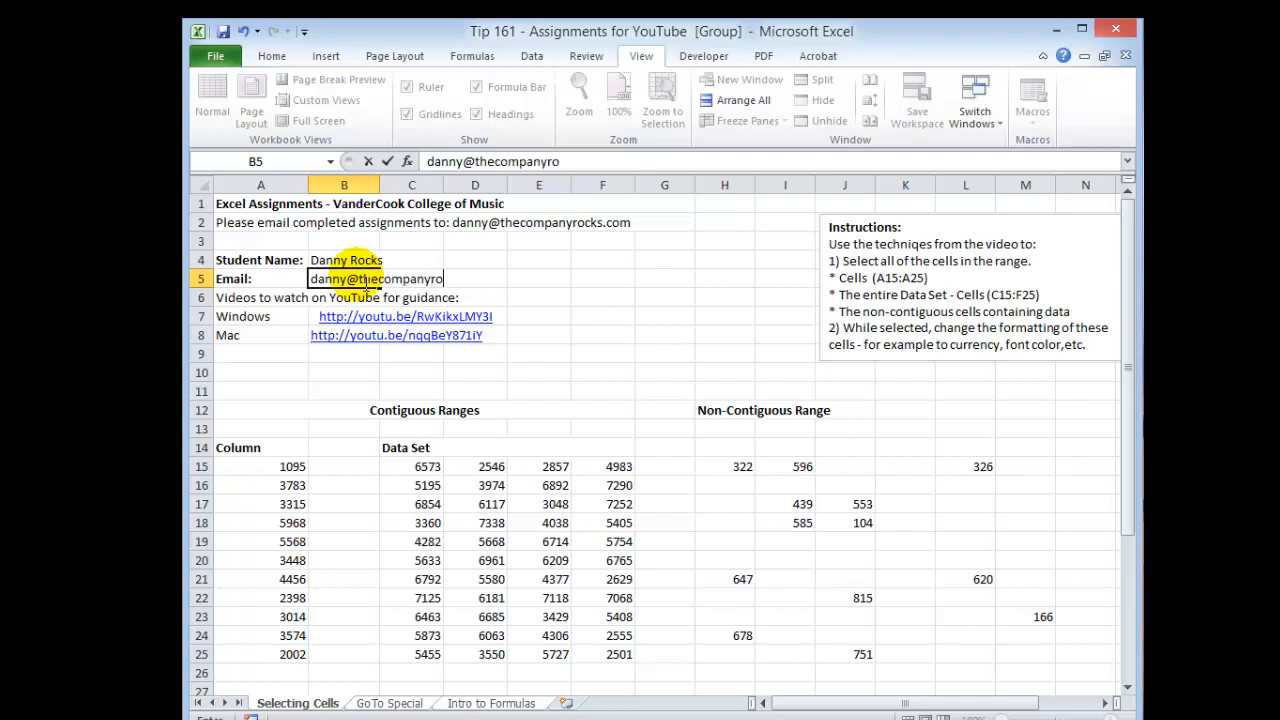
{"action": "key", "text": "Return"}
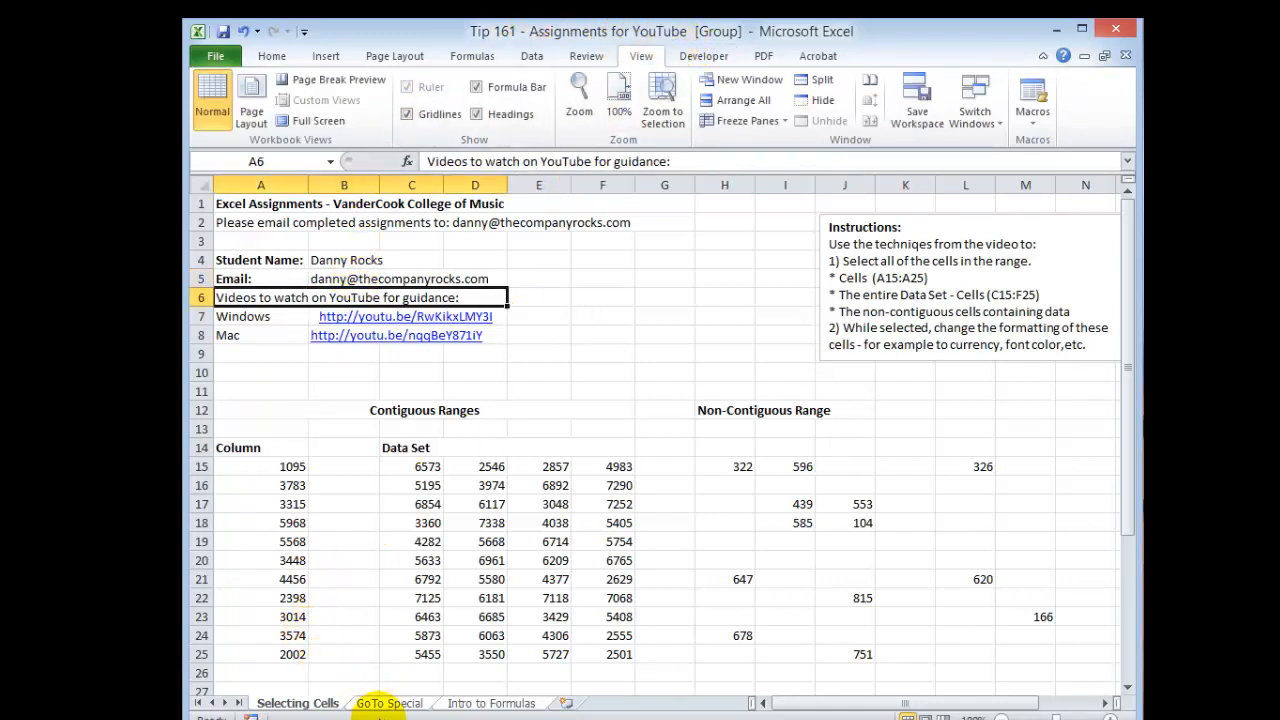
Step: Compare the header entries across the three worksheets, then switch back to the lesson workbook
{"action": "left_click", "coordinate": [386, 704]}
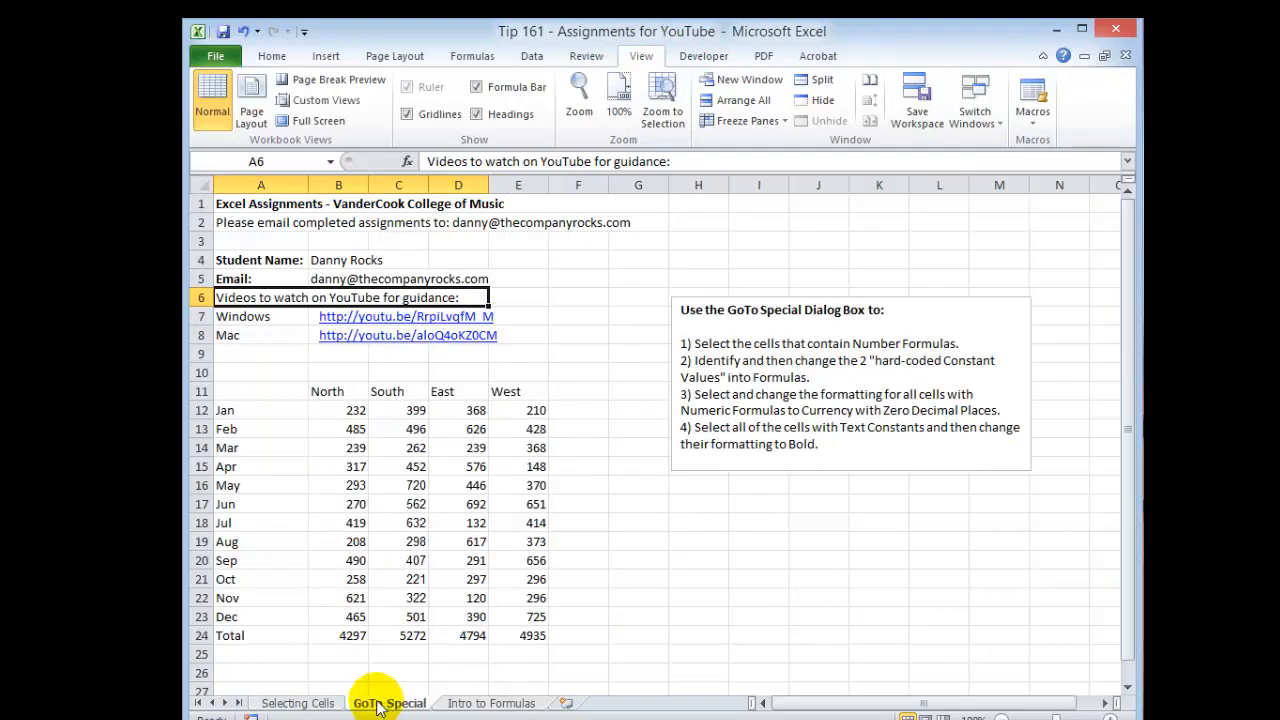
{"action": "left_click", "coordinate": [287, 706]}
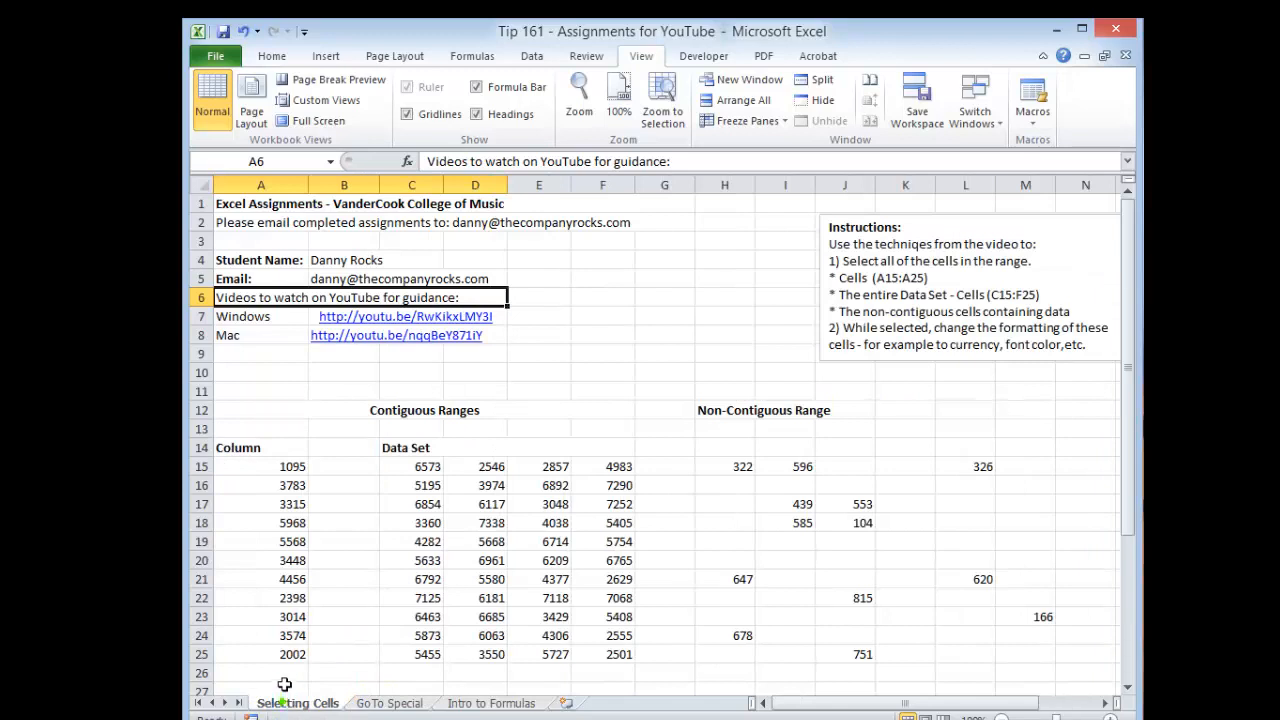
{"action": "left_click", "coordinate": [362, 706]}
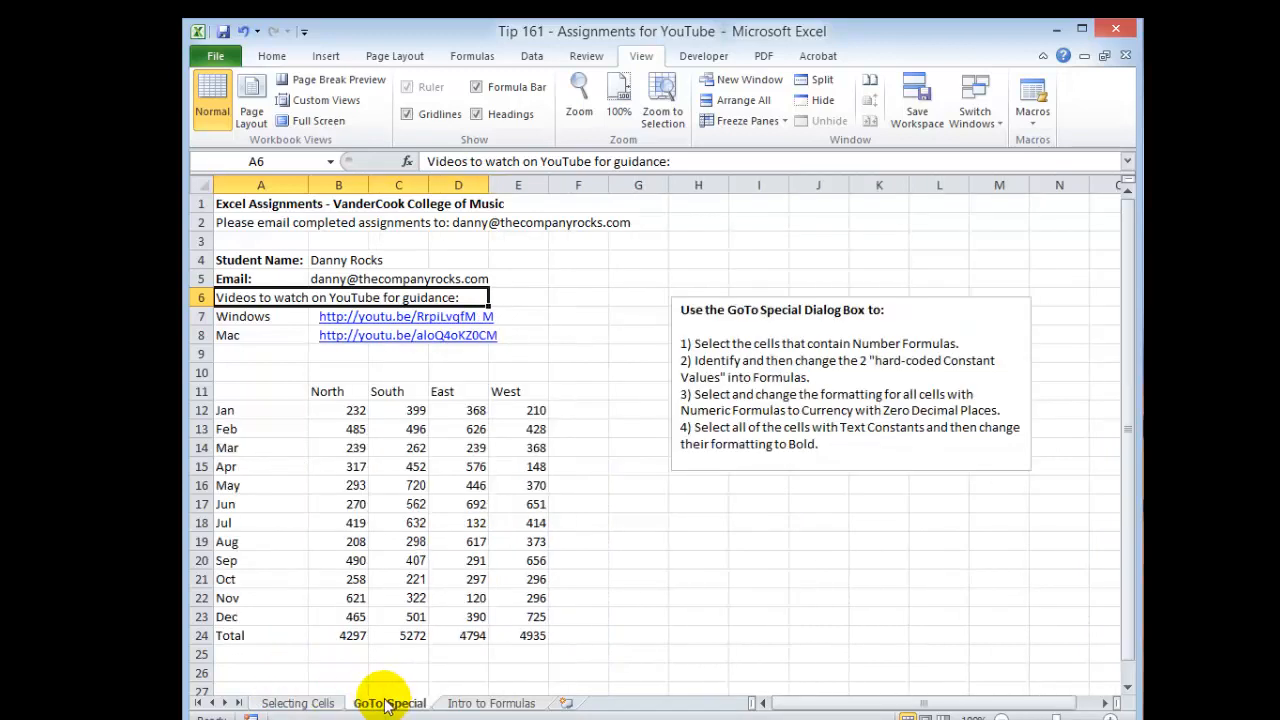
{"action": "left_click", "coordinate": [464, 706]}
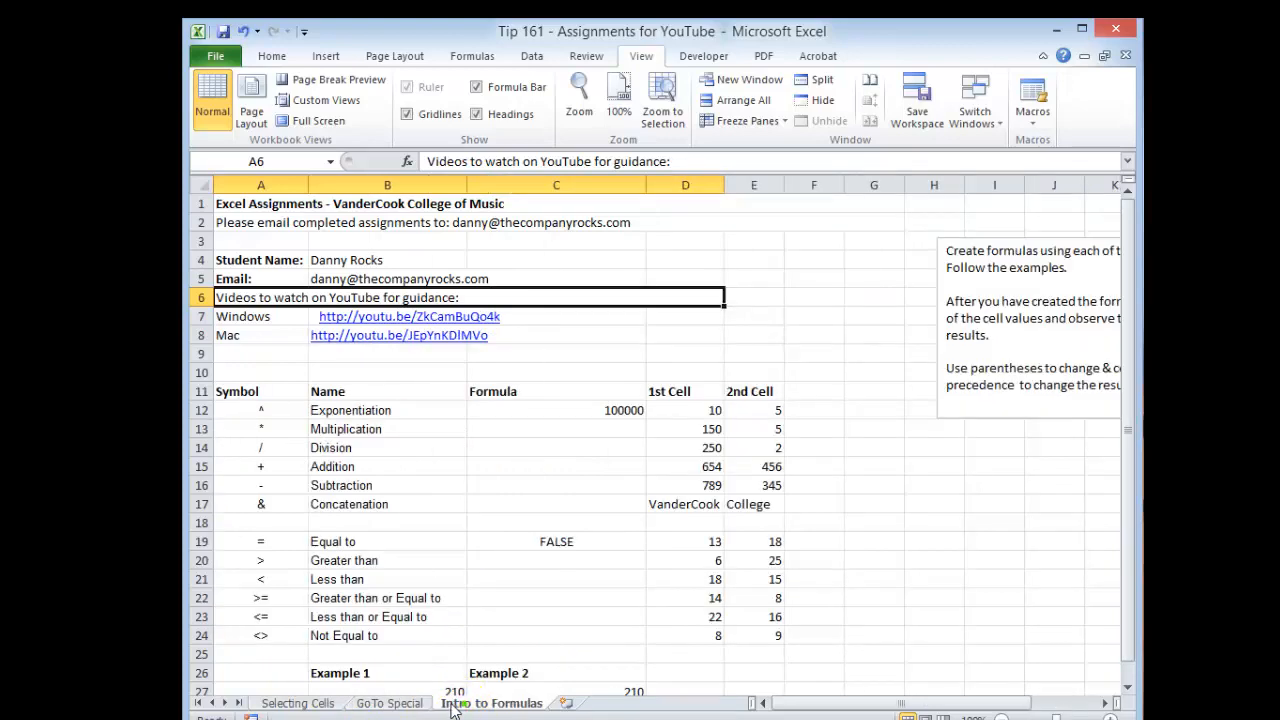
{"action": "left_click", "coordinate": [382, 705]}
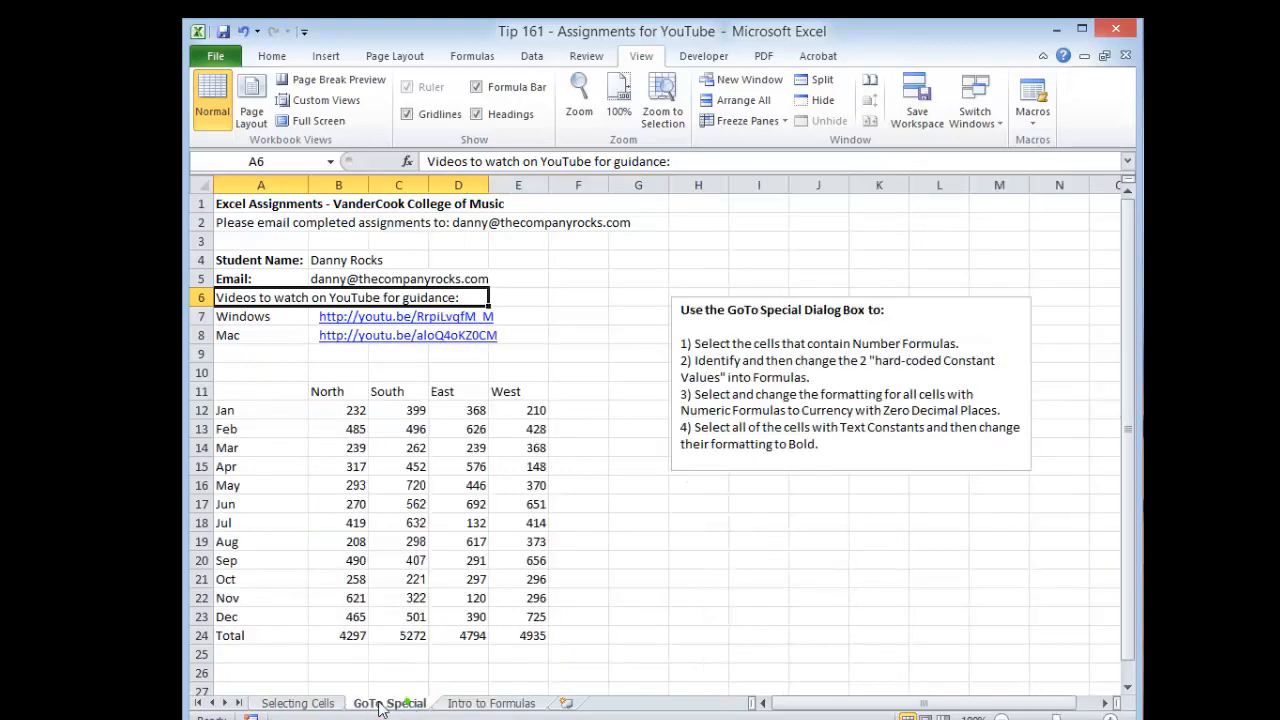
{"action": "left_click", "coordinate": [305, 703]}
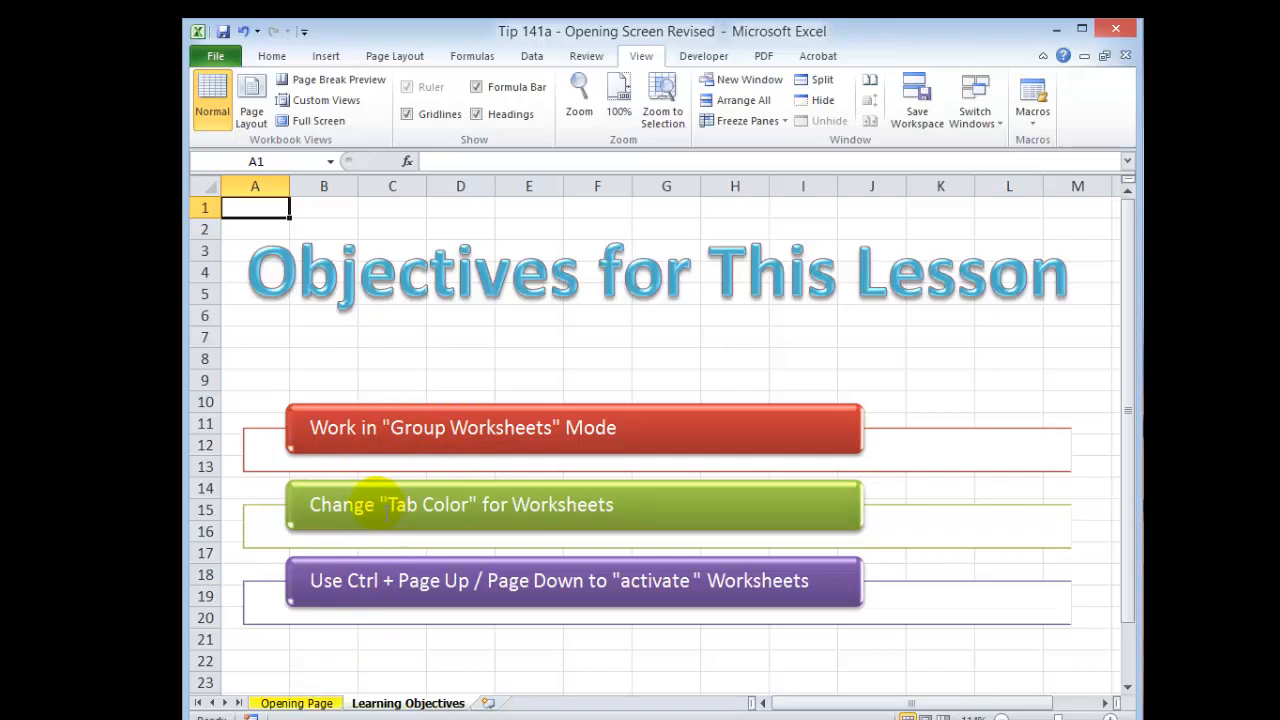
{"action": "key", "text": "ctrl+Tab"}
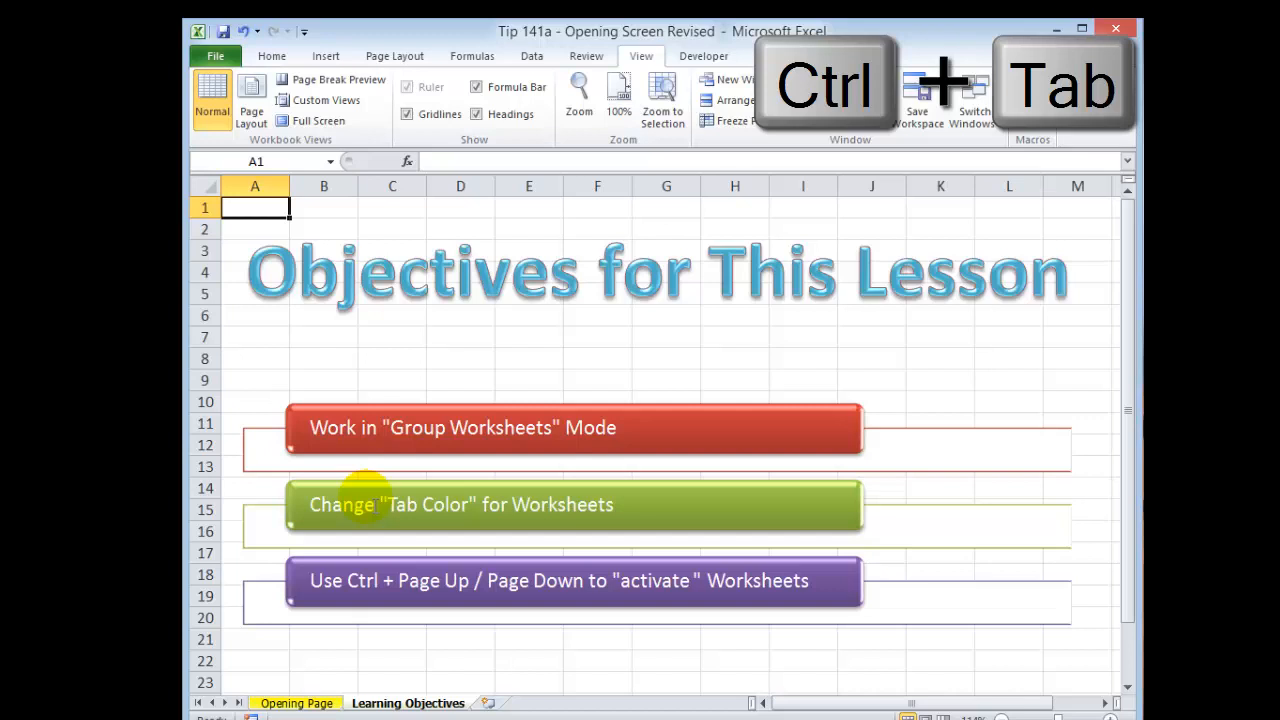
Step: Switch to the Tip 161 Assignments workbook and set the Selecting Cells sheet tab color to green
{"action": "key", "text": "ctrl+Tab"}
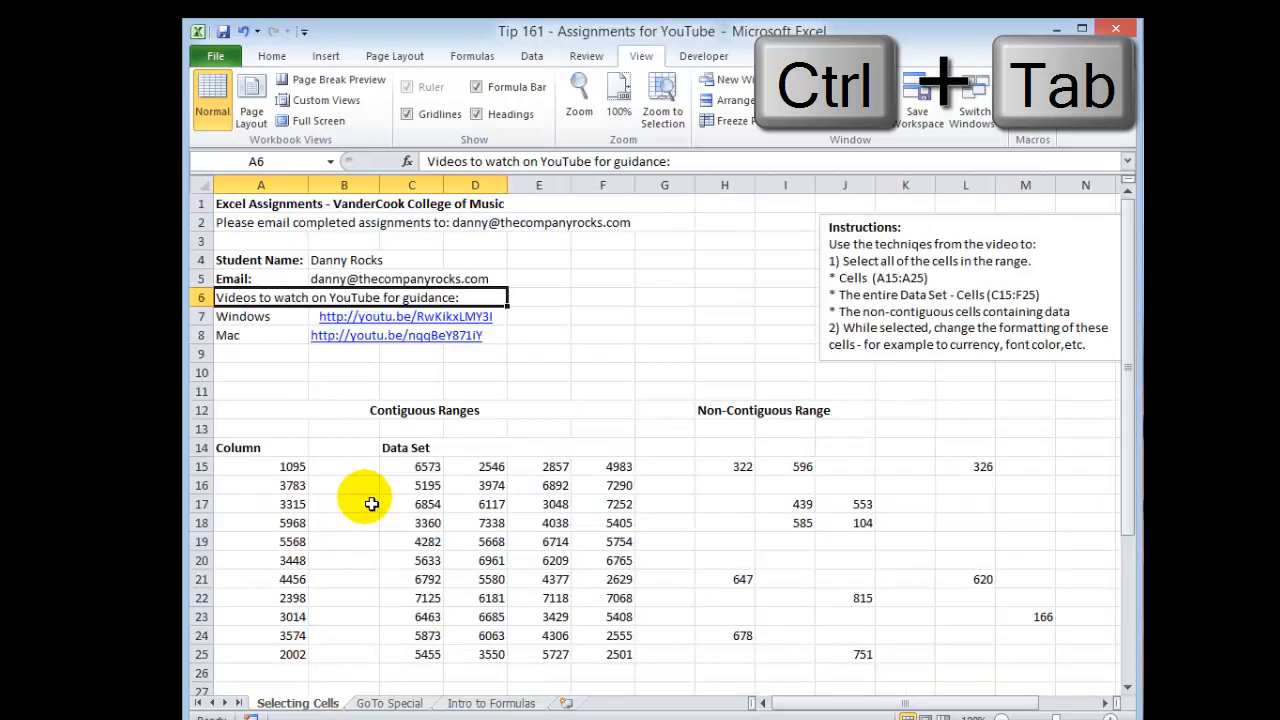
{"action": "right_click", "coordinate": [303, 707]}
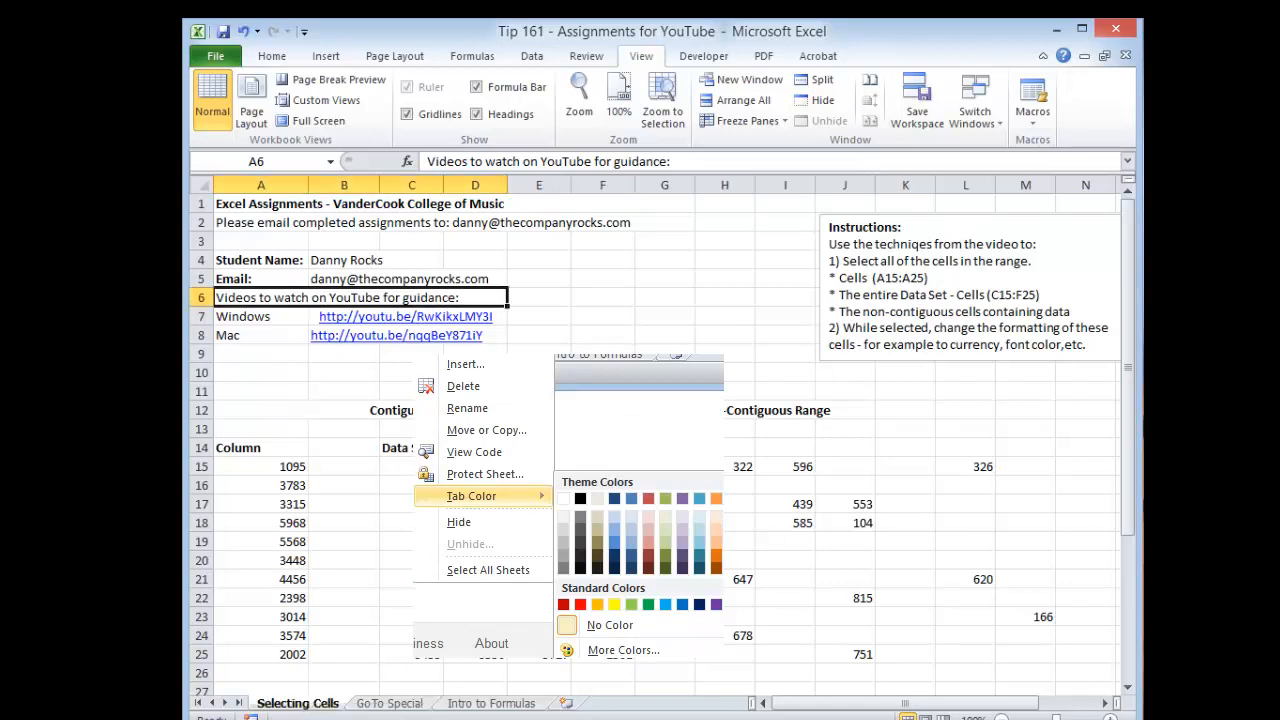
Step: Set the GoTo Special sheet tab color to blue
{"action": "left_click", "coordinate": [388, 703]}
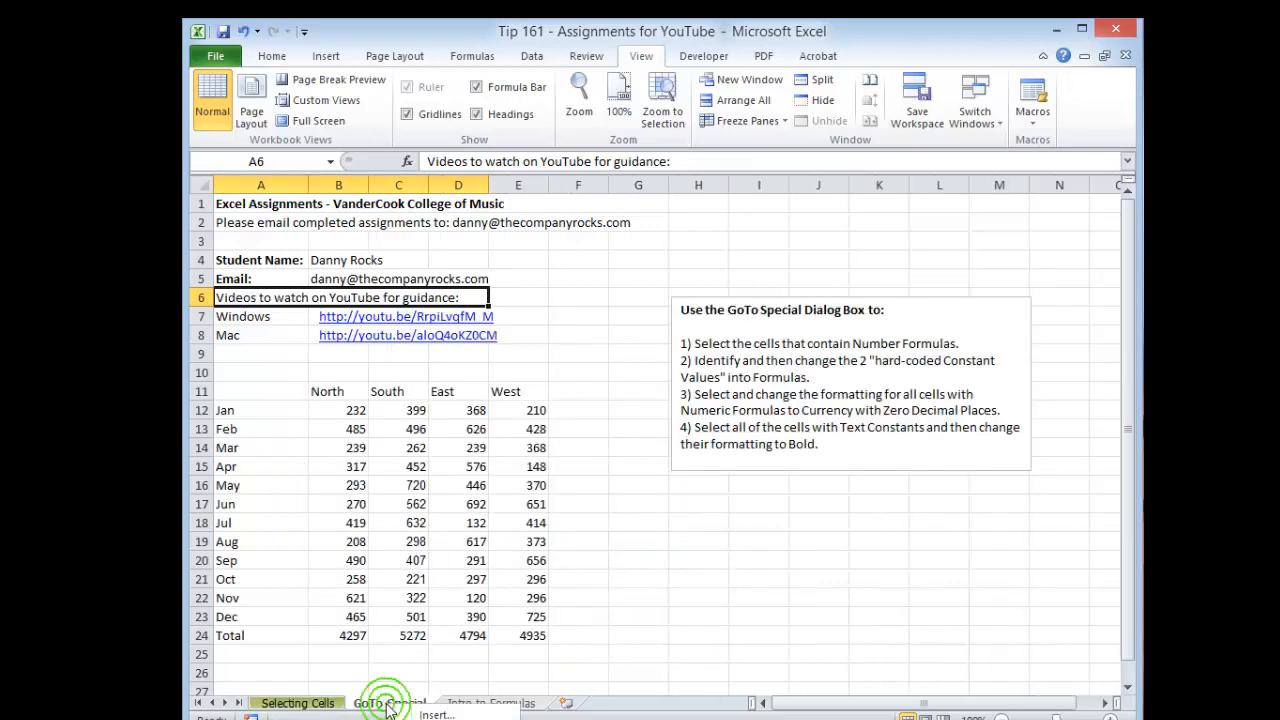
{"action": "right_click", "coordinate": [388, 703]}
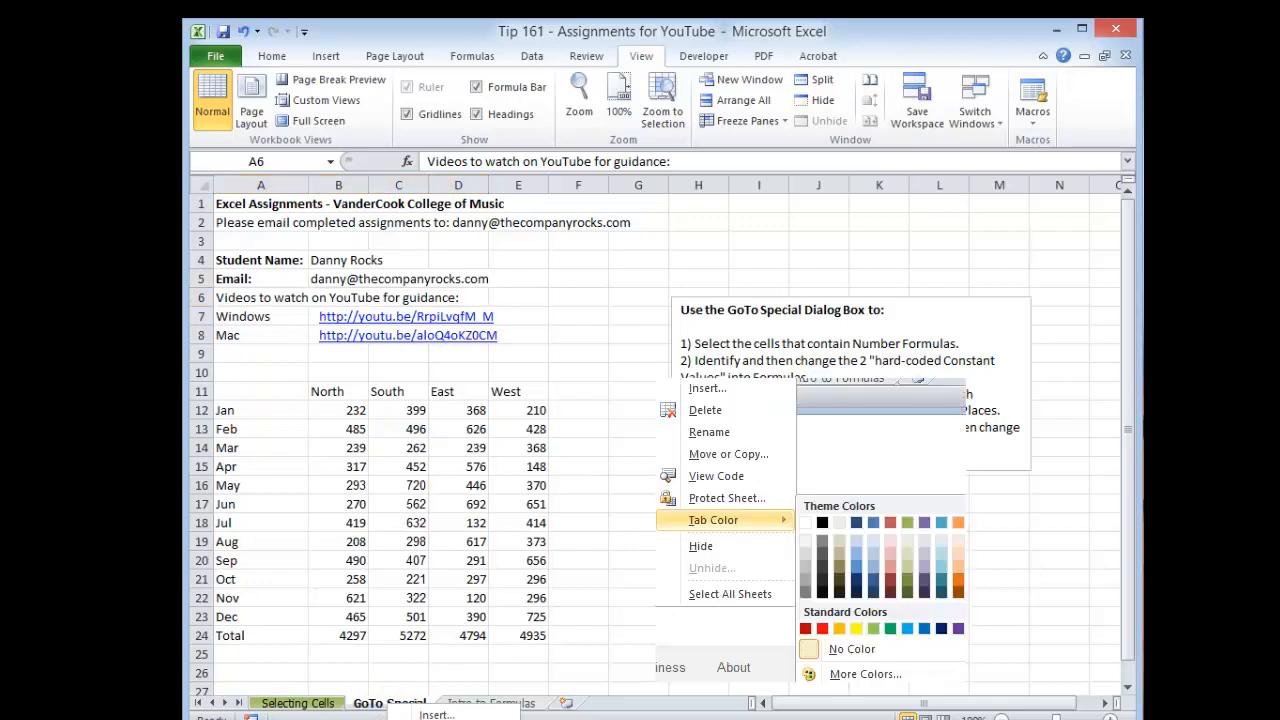
{"action": "key", "text": "Escape"}
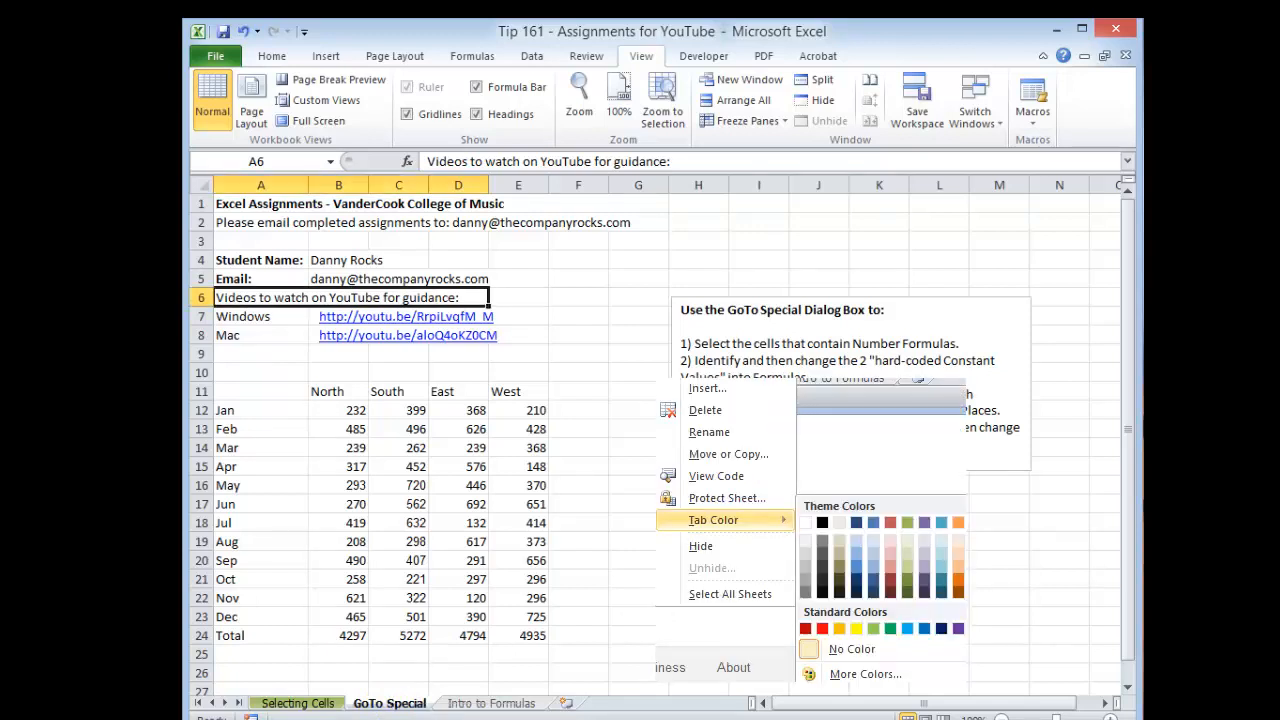
Step: Set the Intro to Formulas sheet tab color to red
{"action": "left_click", "coordinate": [478, 703]}
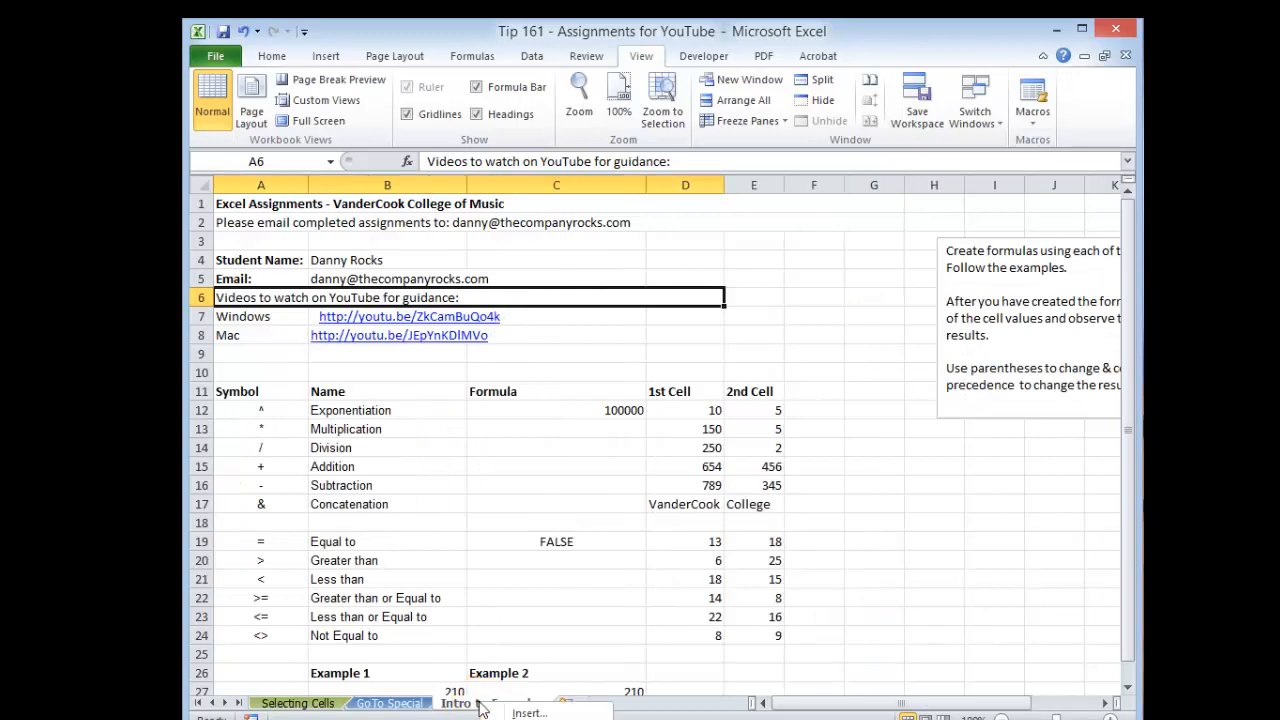
{"action": "right_click", "coordinate": [481, 707]}
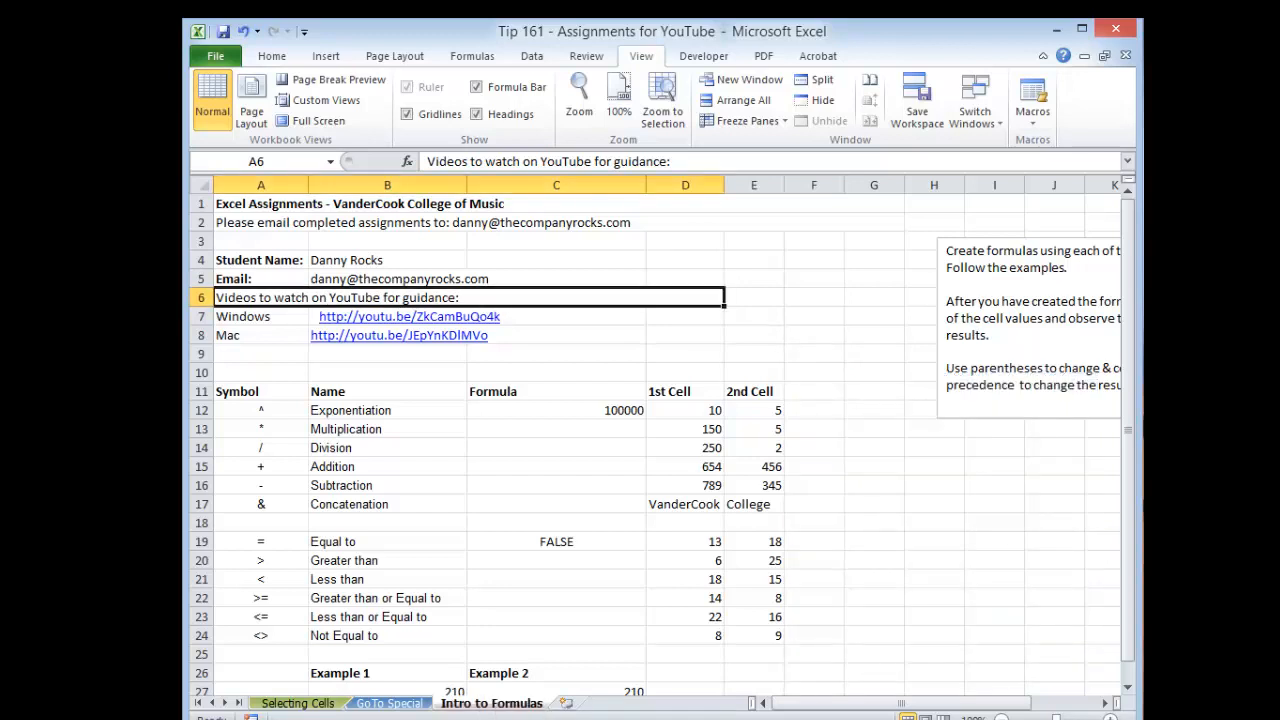
{"action": "left_click", "coordinate": [307, 705]}
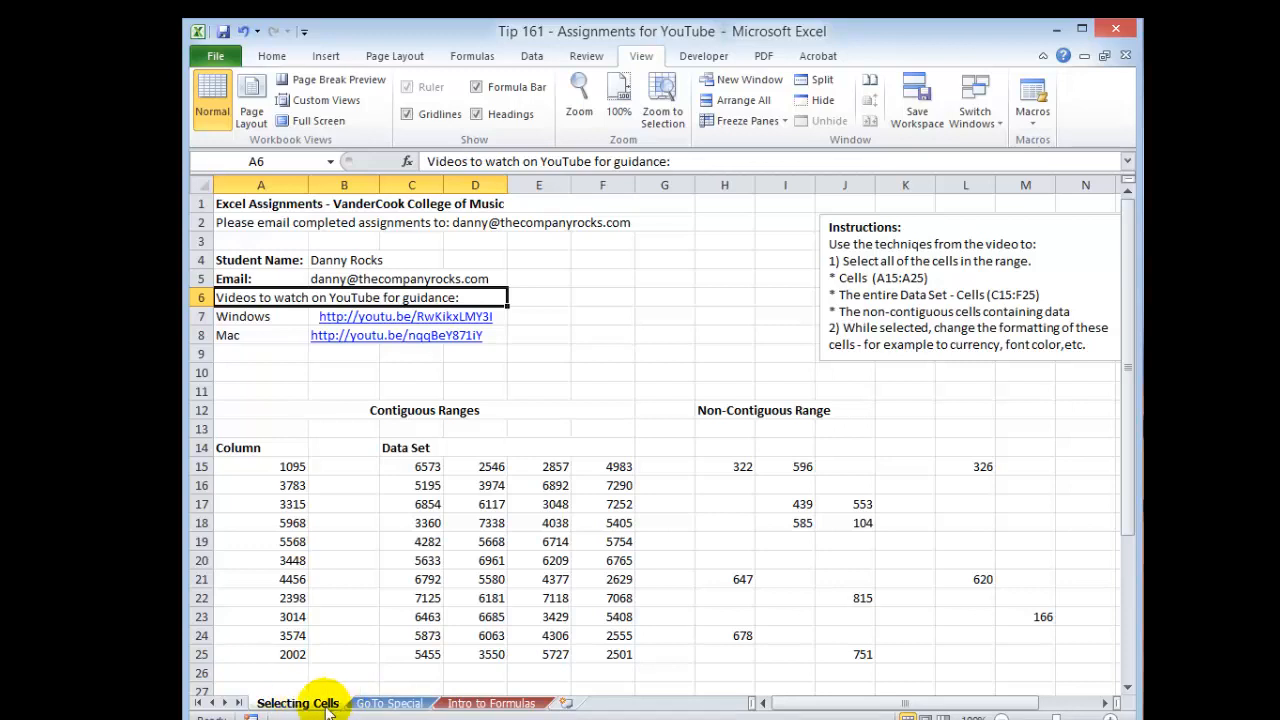
Step: Switch back and forth between the Selecting Cells and GoTo Special sheets to compare the colored tabs
{"action": "left_click", "coordinate": [372, 704]}
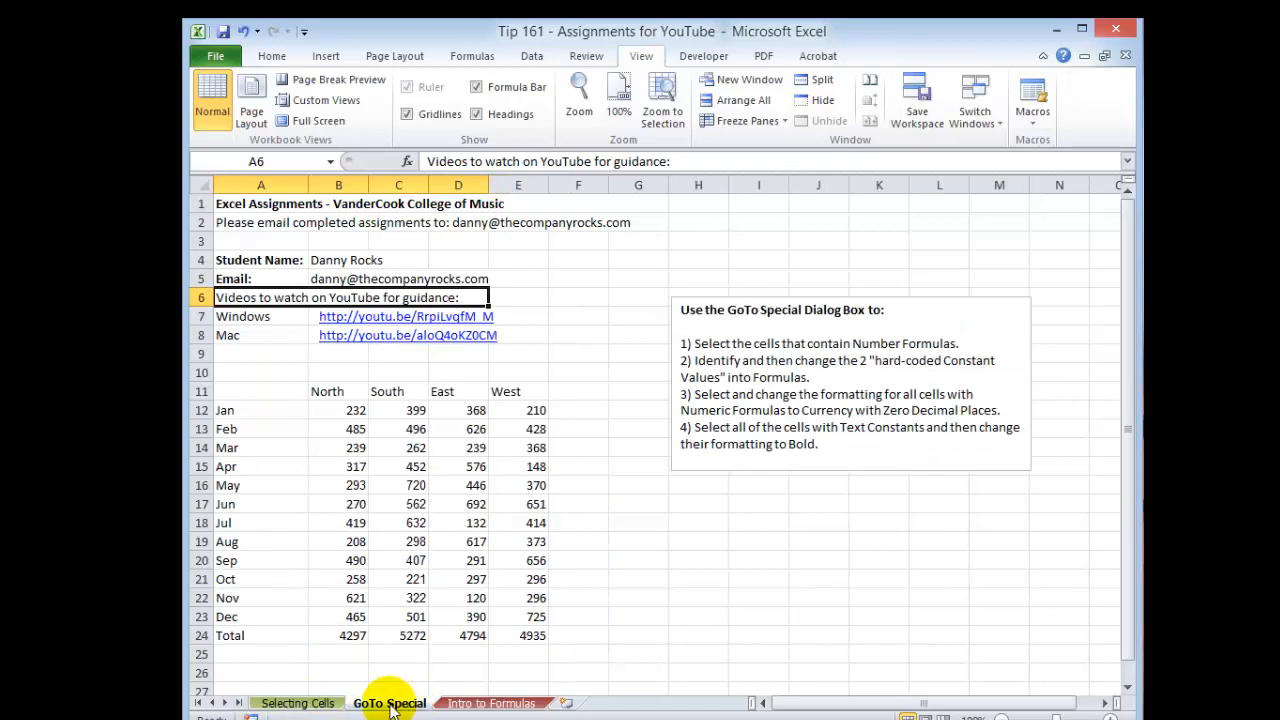
{"action": "left_click", "coordinate": [285, 704]}
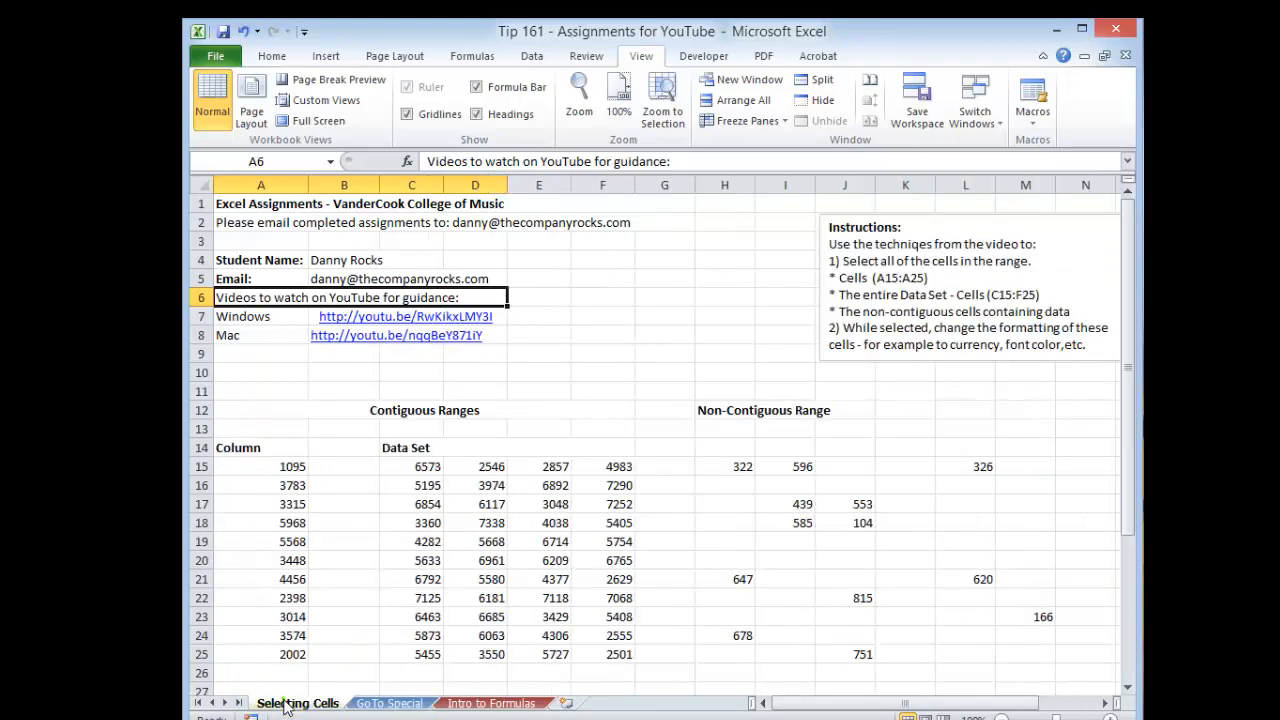
{"action": "left_click", "coordinate": [405, 704]}
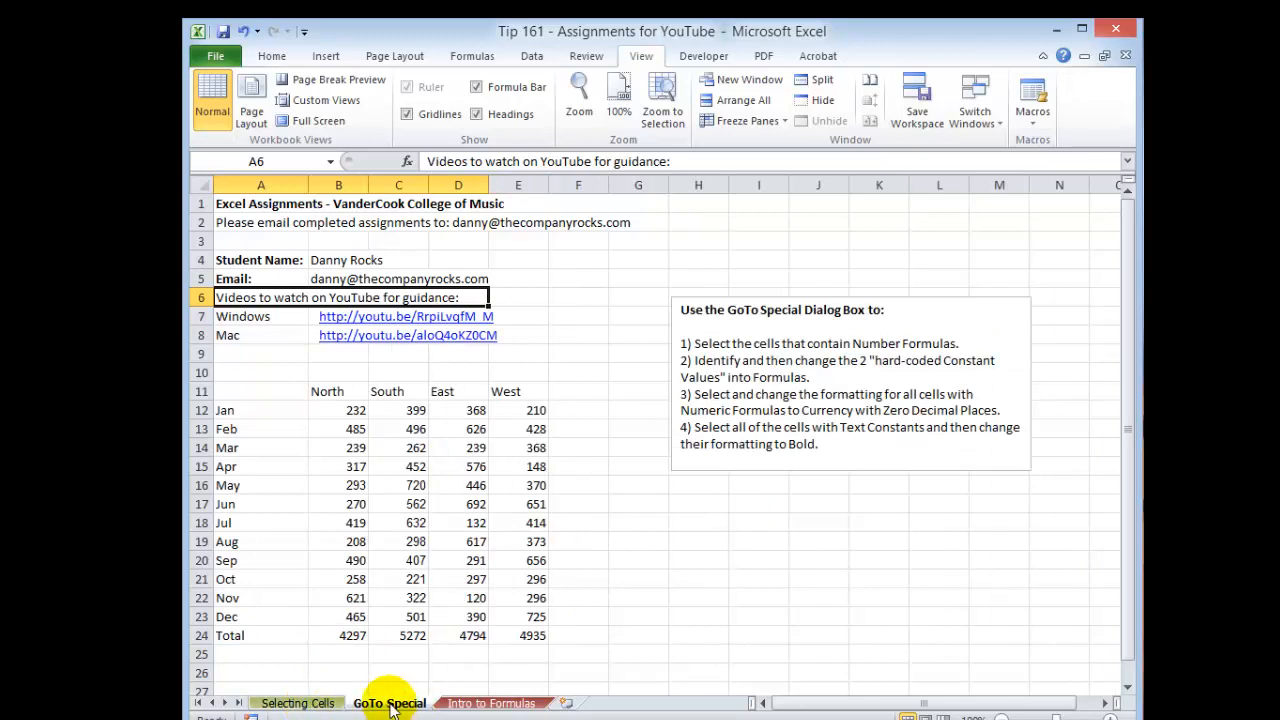
{"action": "left_click", "coordinate": [295, 704]}
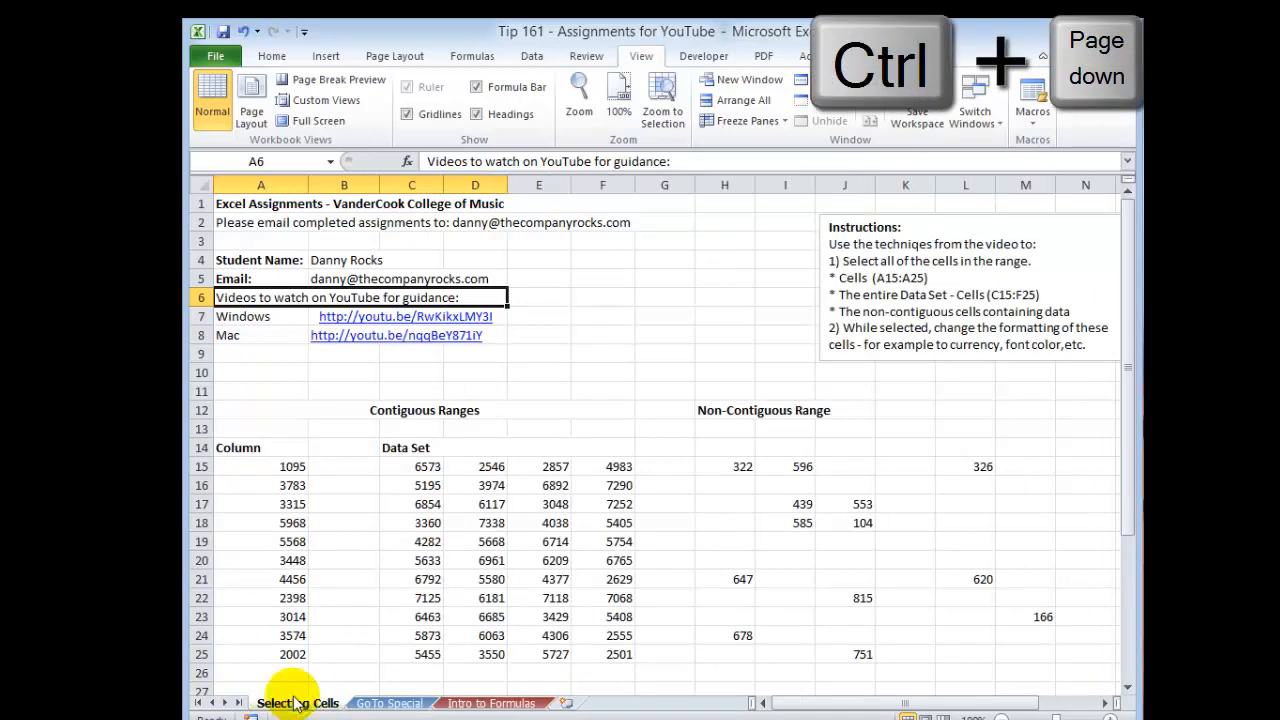
Step: Activate the next worksheets to the right and back to the left from the keyboard, ending on Selecting Cells
{"action": "key", "text": "ctrl+Page_Down"}
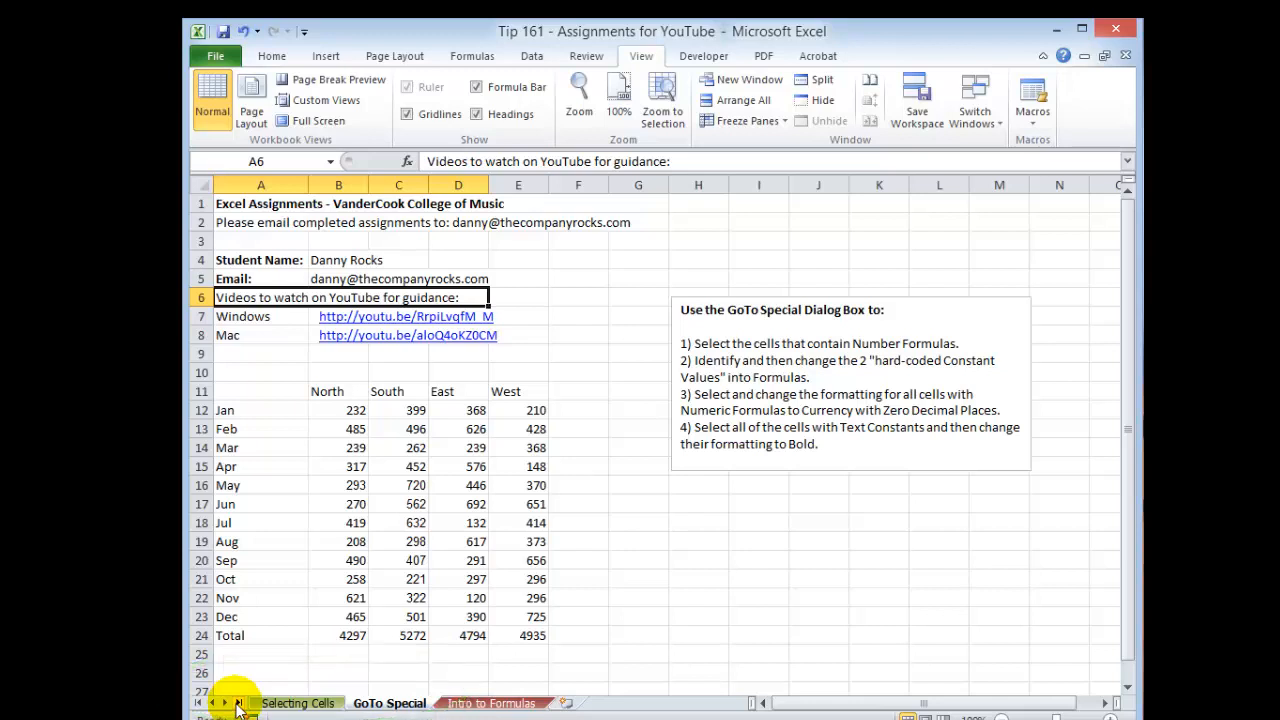
{"action": "left_click", "coordinate": [300, 703]}
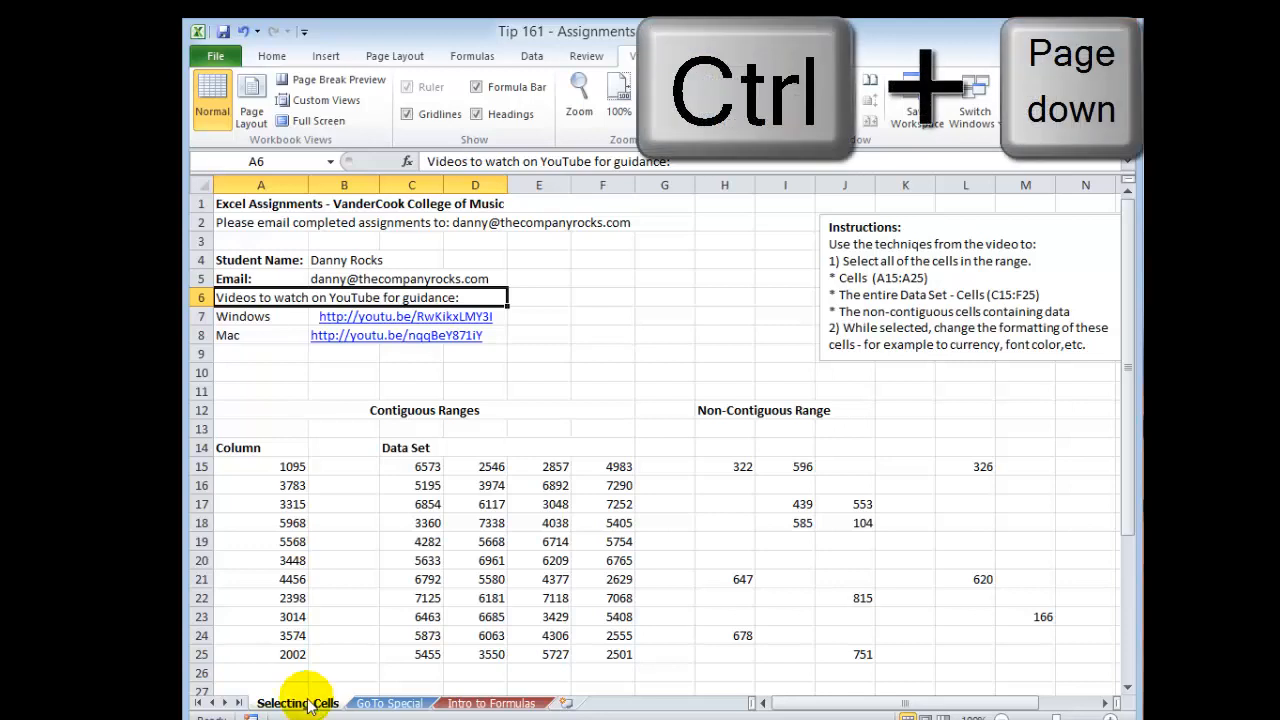
{"action": "key", "text": "ctrl+Next"}
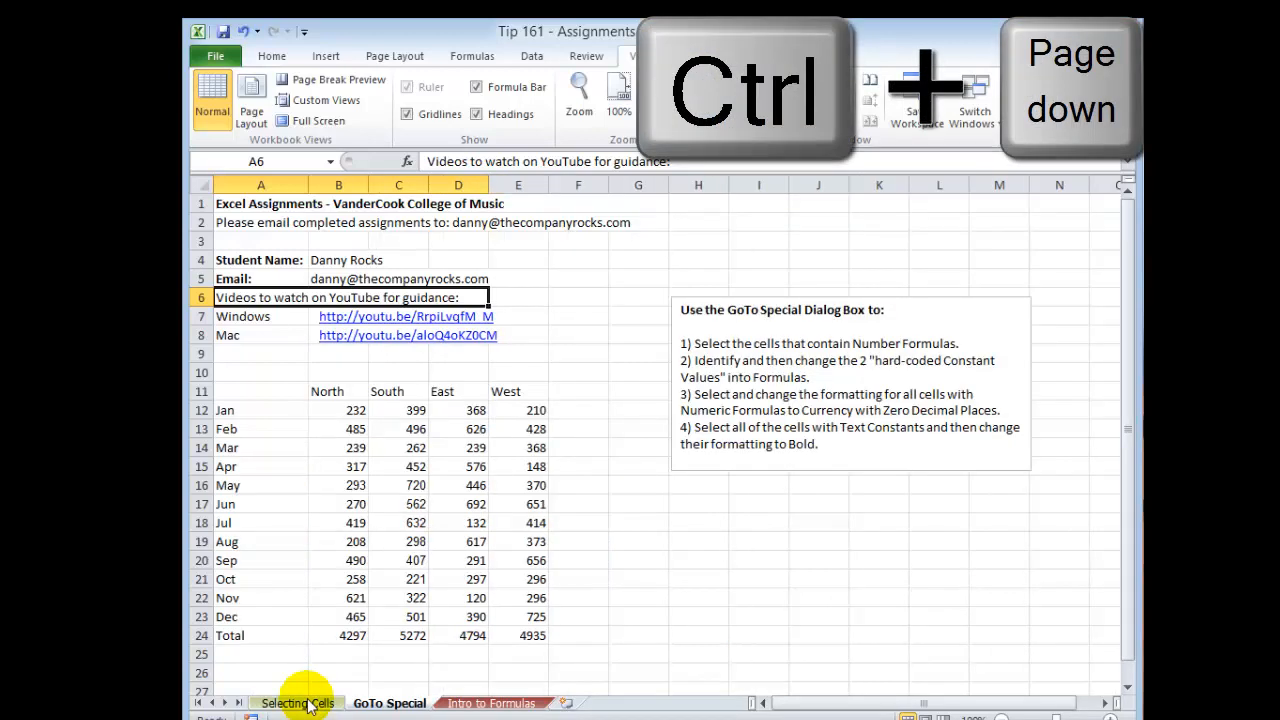
{"action": "key", "text": "ctrl+Page_Down"}
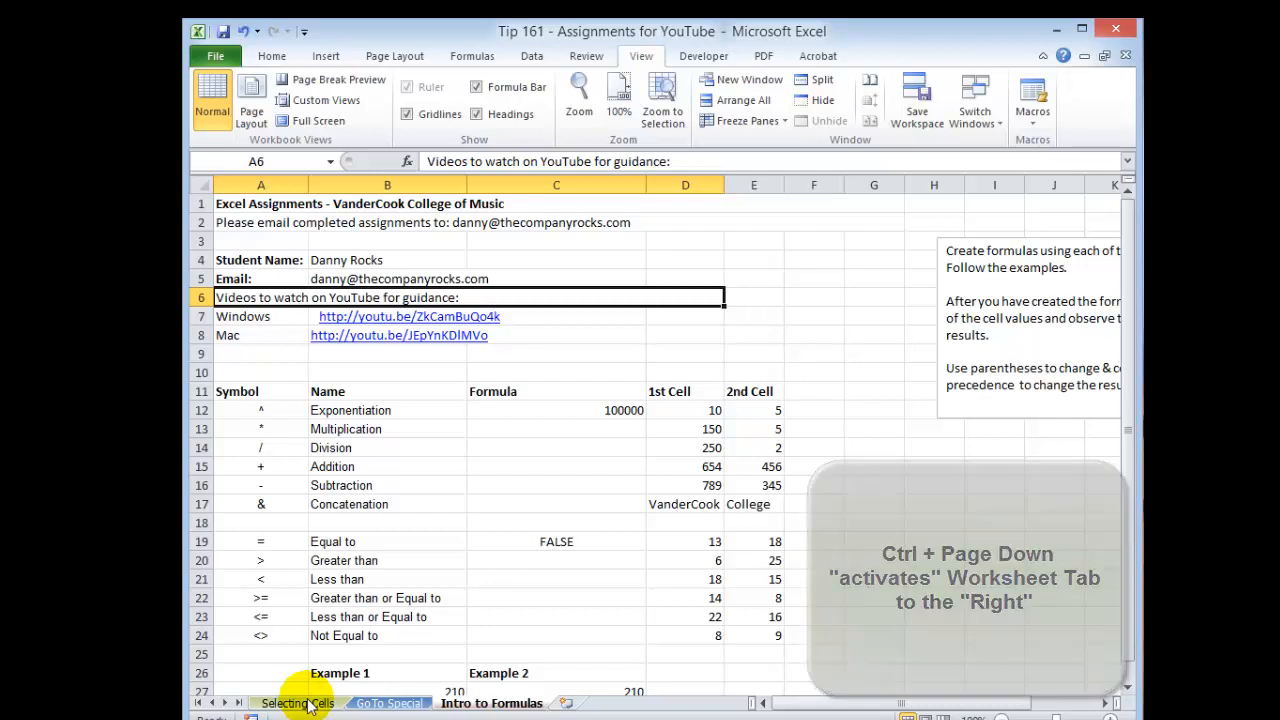
{"action": "key", "text": "ctrl+Page_Up"}
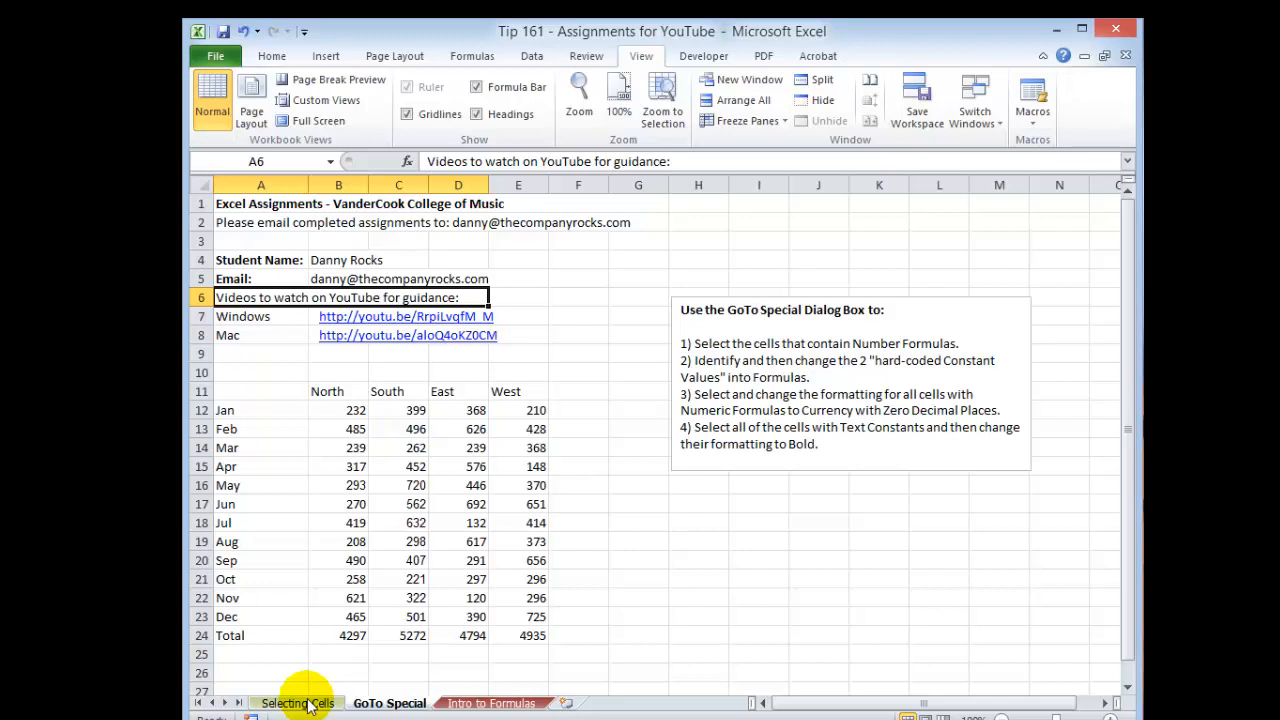
{"action": "left_click", "coordinate": [300, 703]}
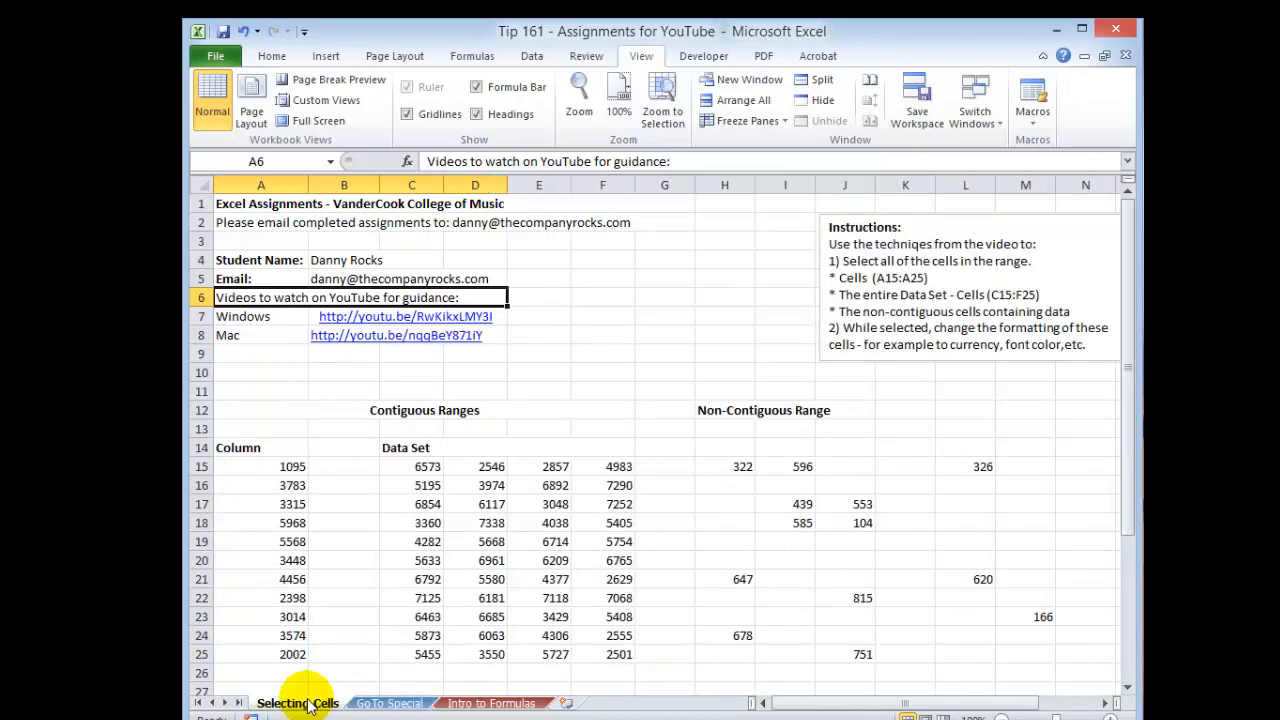